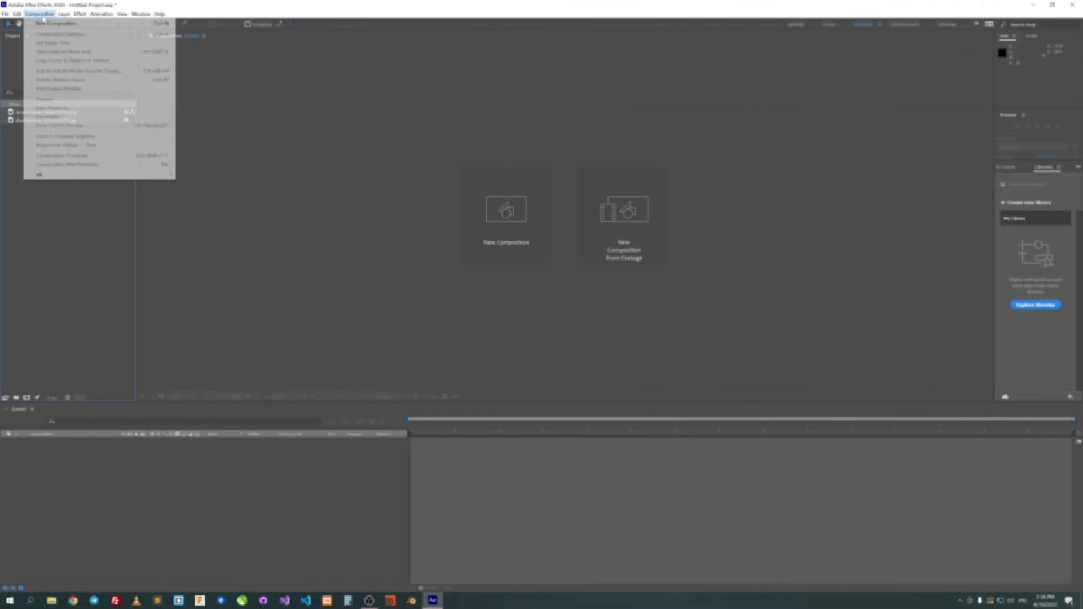
# Create a new composition using the HDTV 1080 25 preset.
pyautogui.click(52, 25)
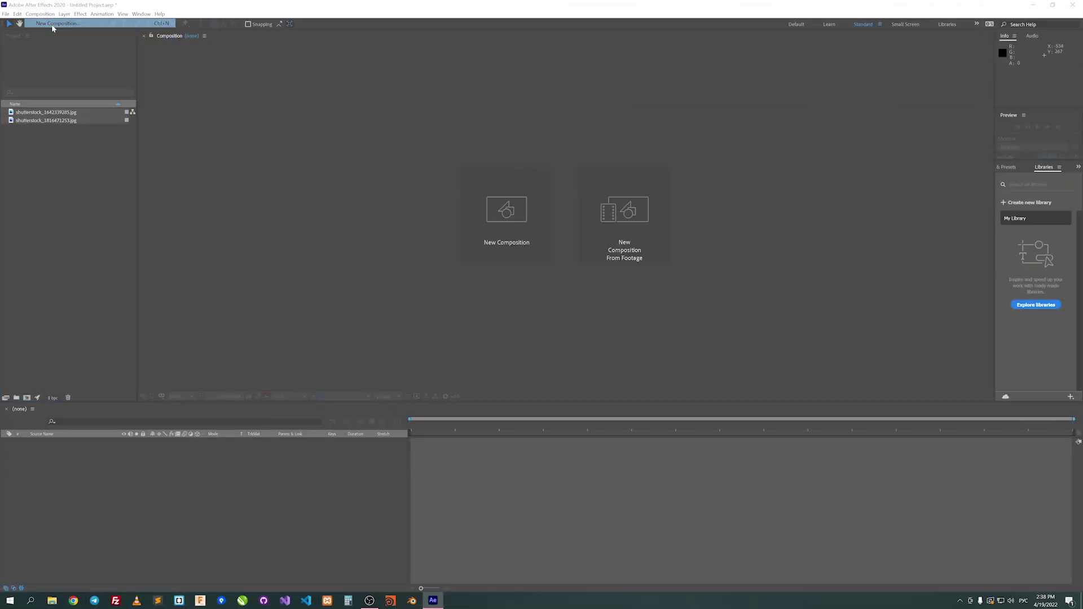
pyautogui.click(497, 327)
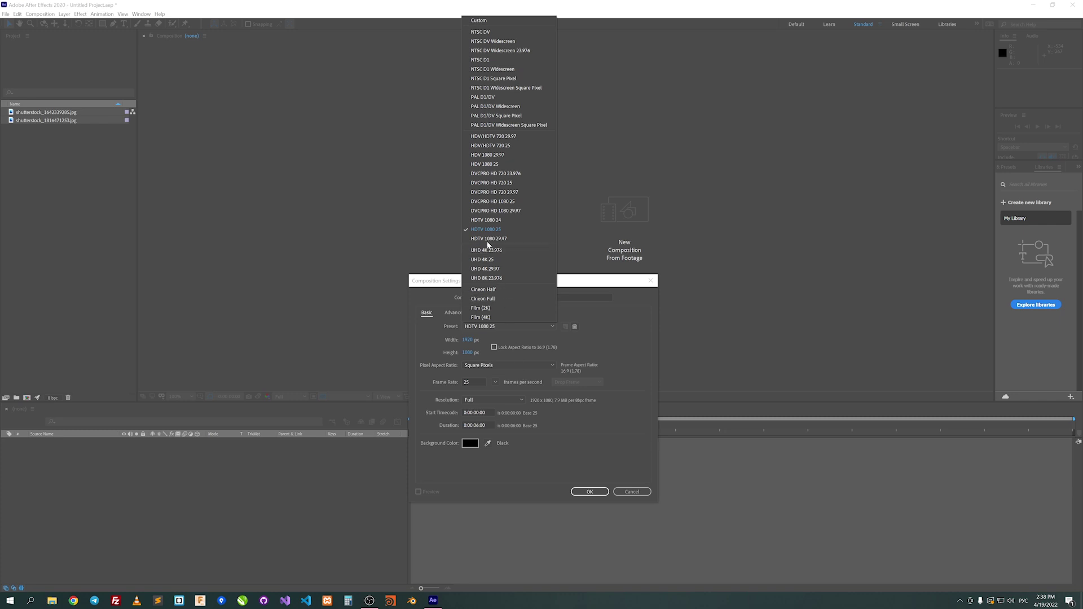
pyautogui.click(497, 230)
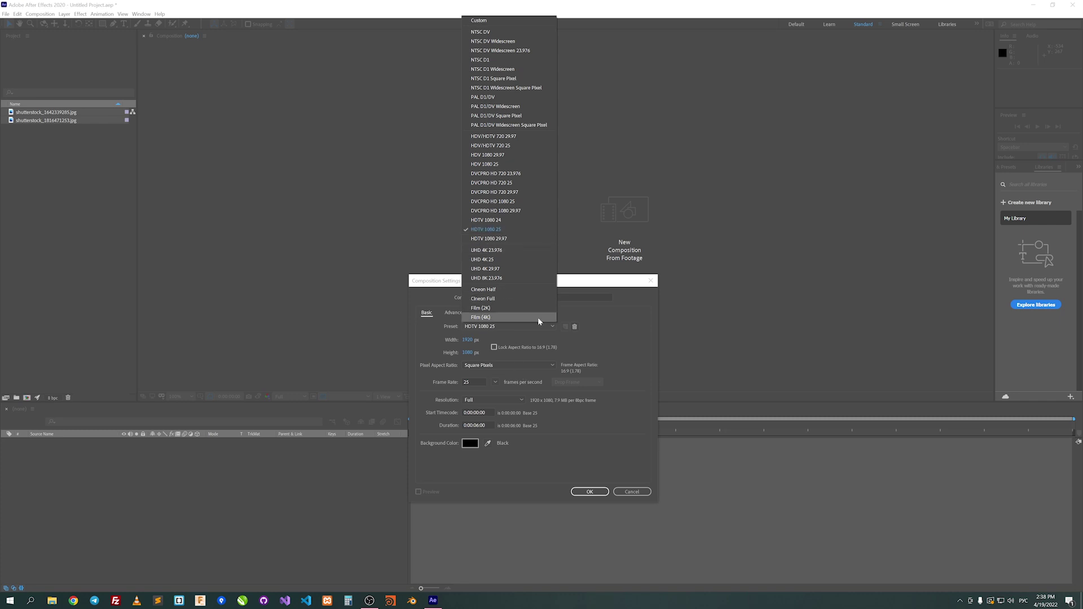
pyautogui.click(586, 491)
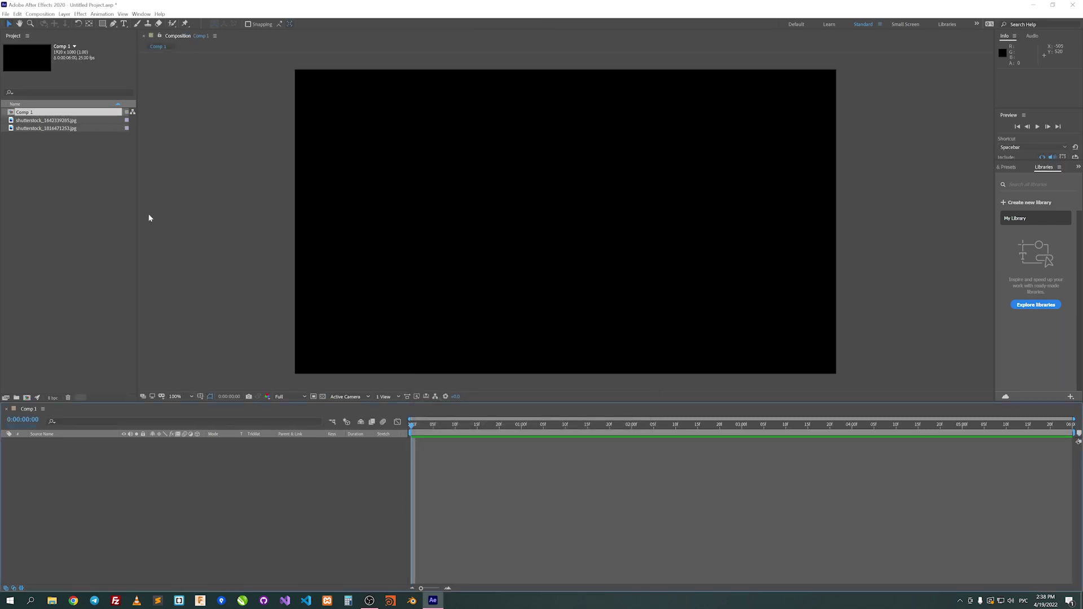
# Add shutterstock_1816471253.jpg to Comp 1, scale it to 30% and nudge it upward.
pyautogui.click(62, 121)
pyautogui.click(57, 129)
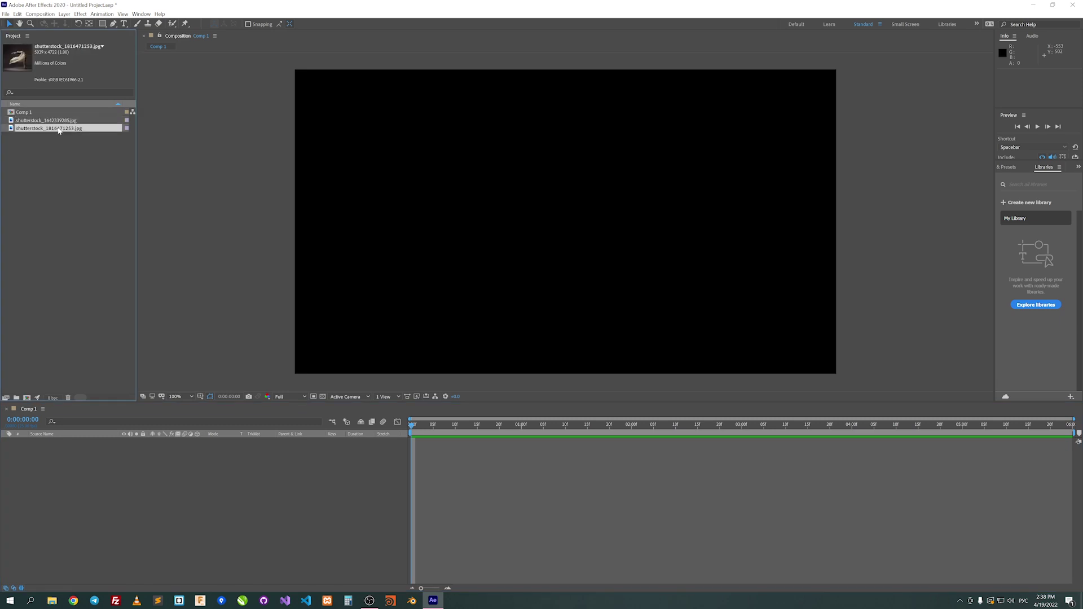
pyautogui.moveTo(189, 436); pyautogui.dragTo(189, 469)
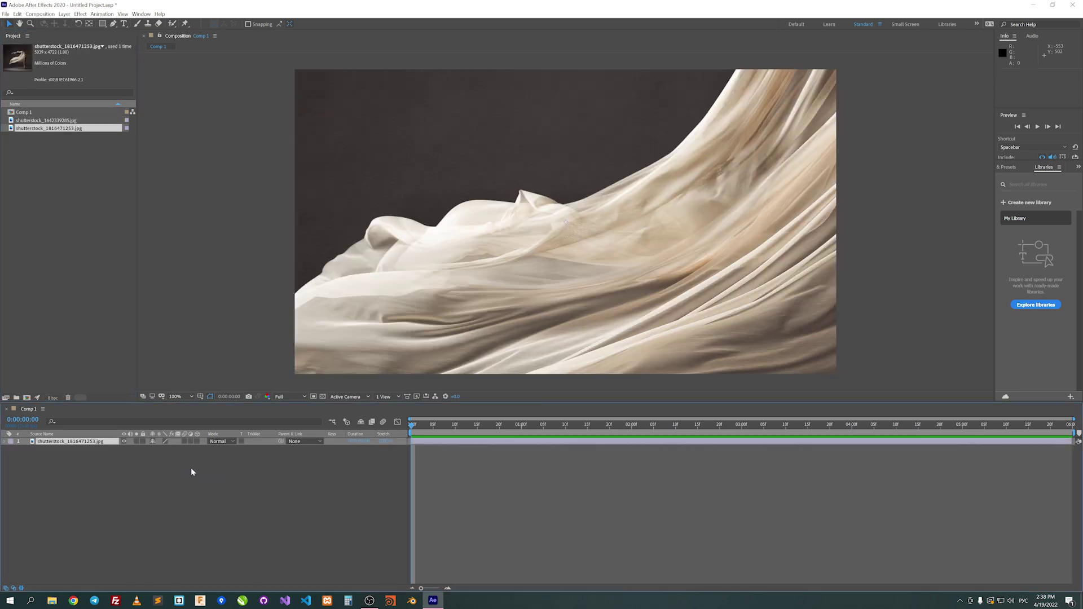
pyautogui.press('s')
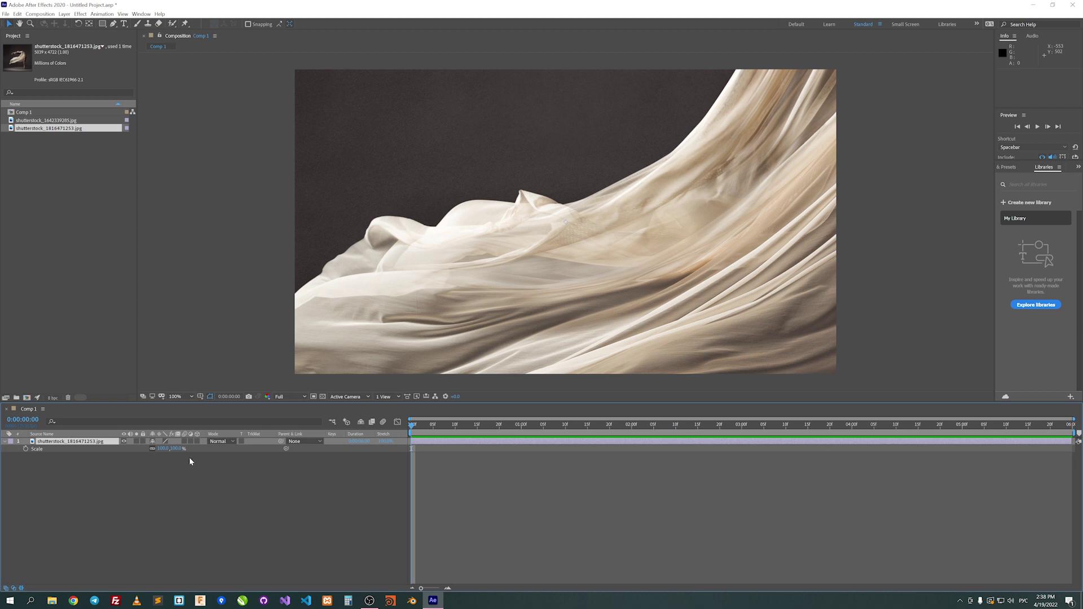
pyautogui.moveTo(152, 448); pyautogui.dragTo(135, 453)
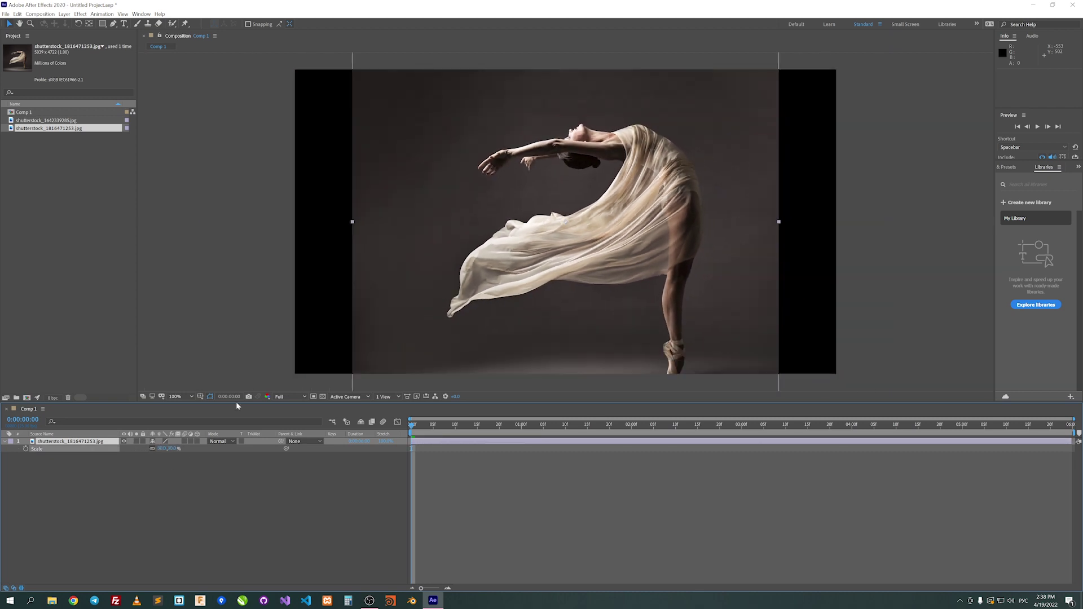
pyautogui.moveTo(545, 264); pyautogui.dragTo(544, 241)
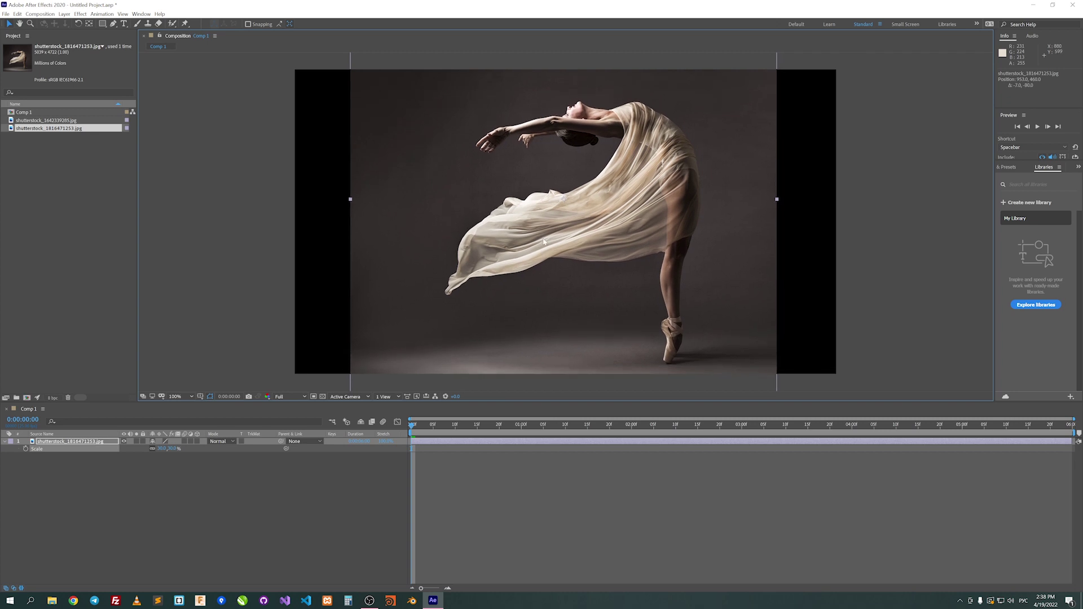
pyautogui.click(532, 513)
pyautogui.click(438, 441)
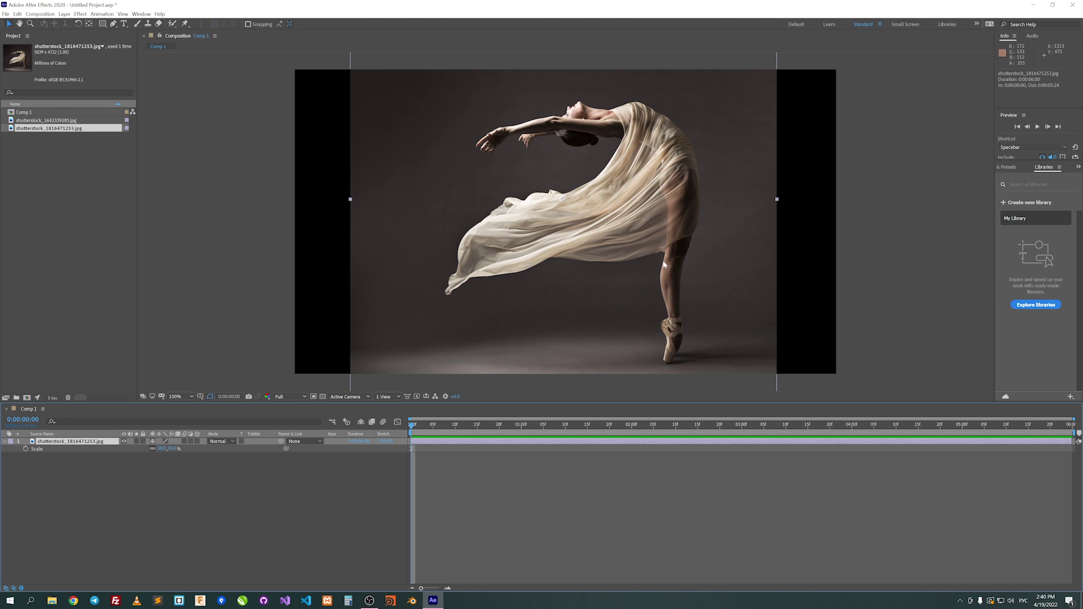
# Pre-compose the ballerina layer as 'photo', moving all attributes into the new composition.
pyautogui.click(64, 14)
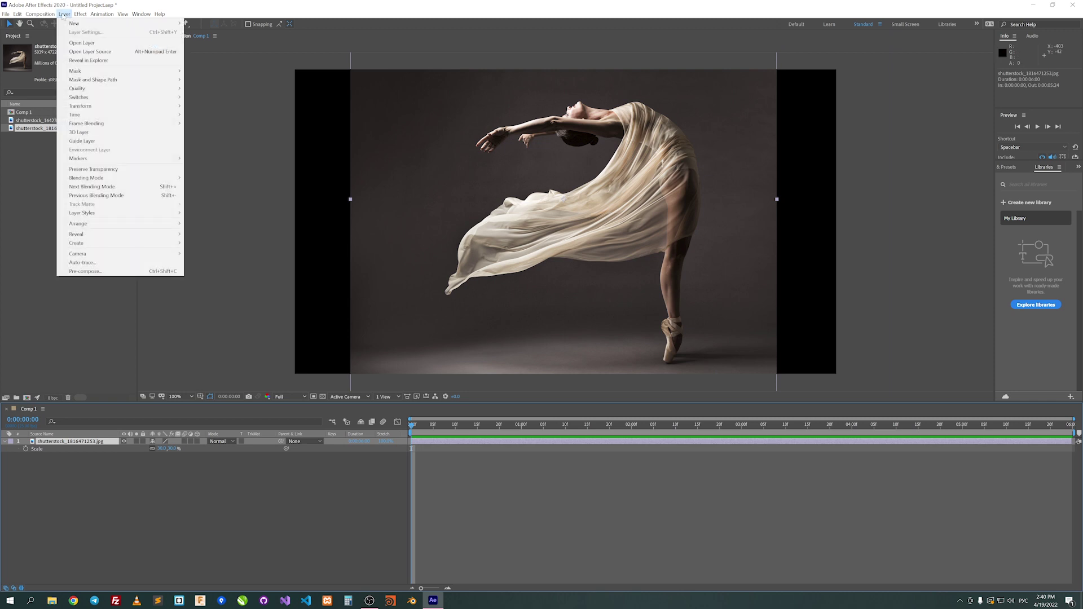
pyautogui.click(107, 271)
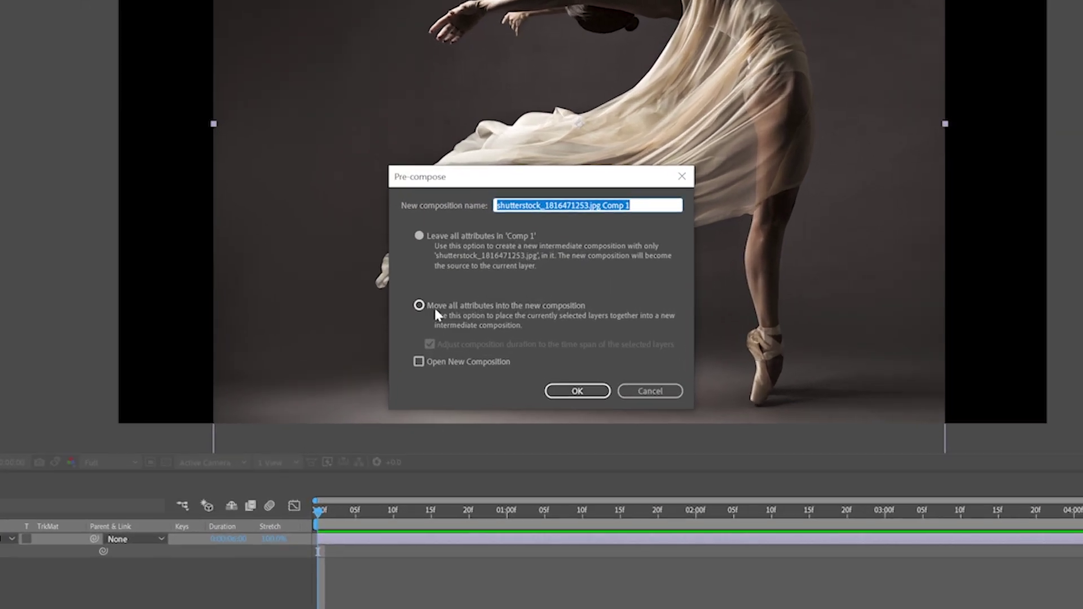
pyautogui.click(419, 305)
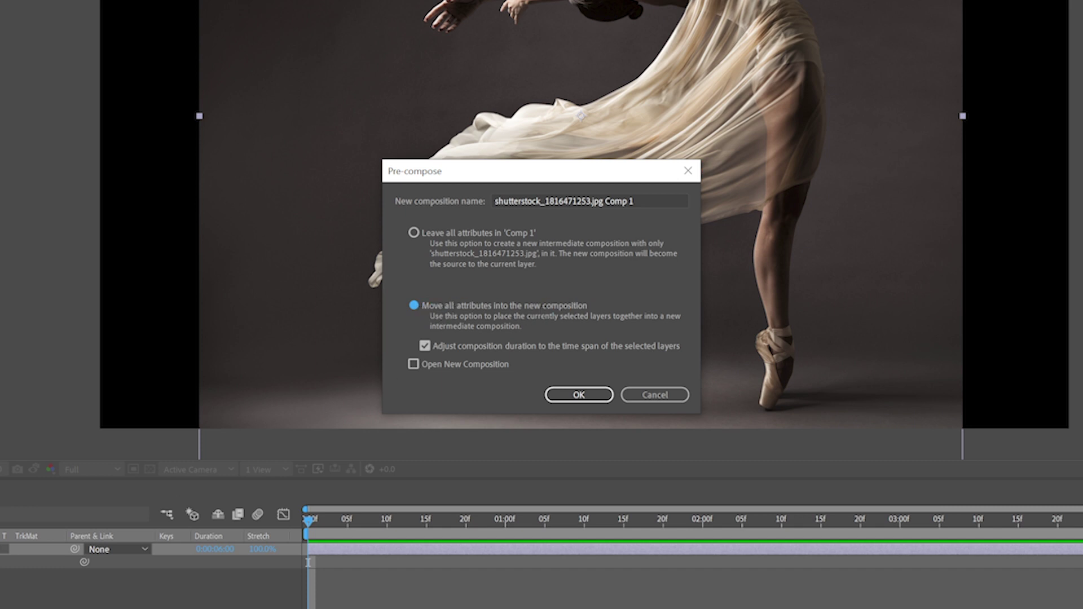
pyautogui.moveTo(641, 202); pyautogui.dragTo(445, 188)
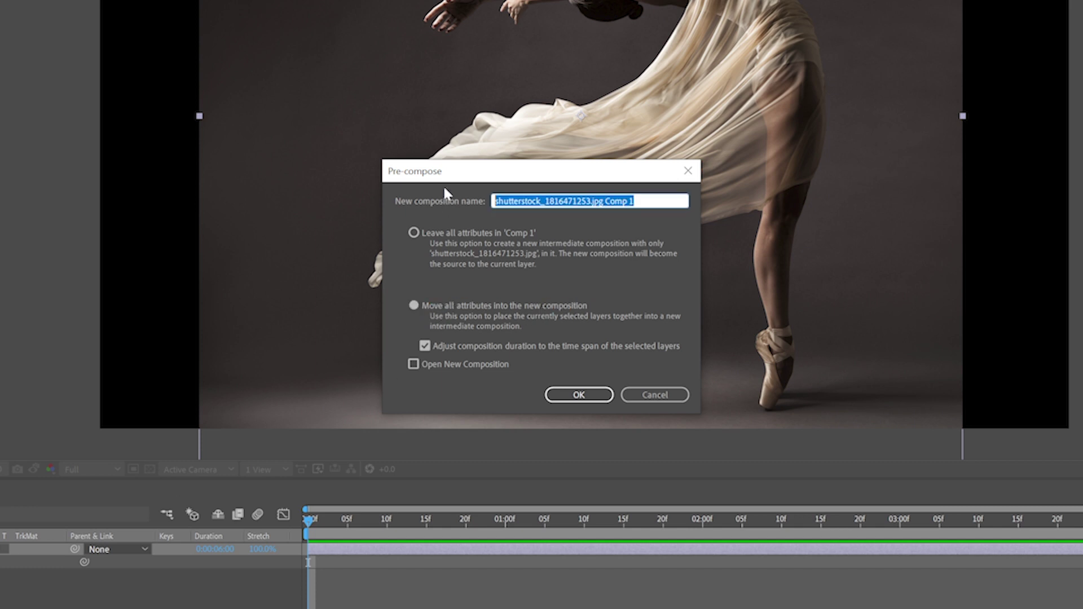
pyautogui.write('p')
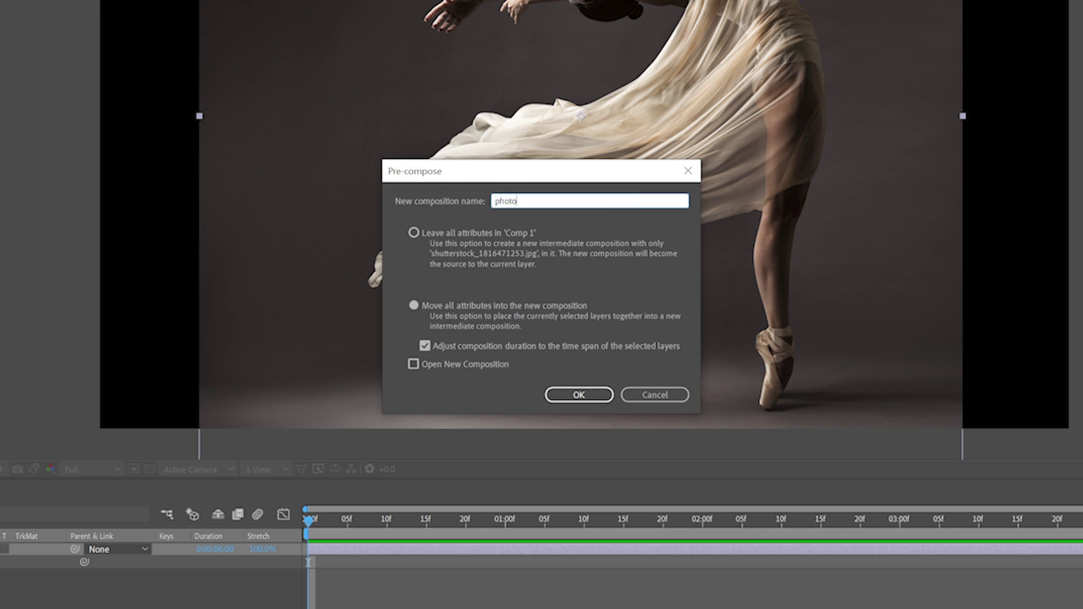
pyautogui.write('hoto')
pyautogui.click(579, 394)
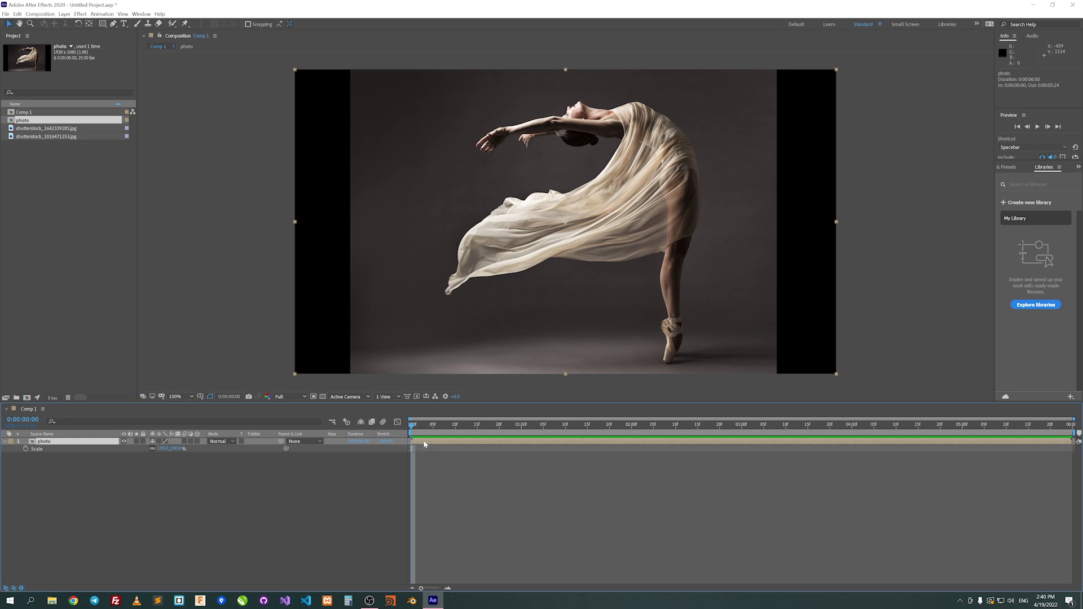
# Apply the irrealix loopFlow effect to the photo layer.
pyautogui.rightClick(424, 445)
pyautogui.moveTo(448, 334)
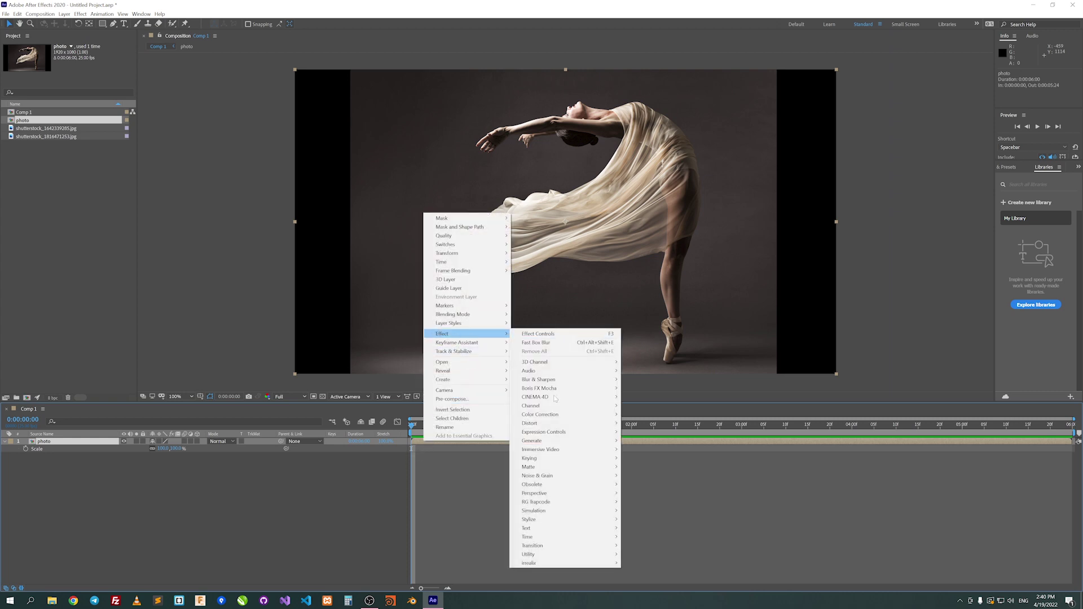
pyautogui.moveTo(575, 563)
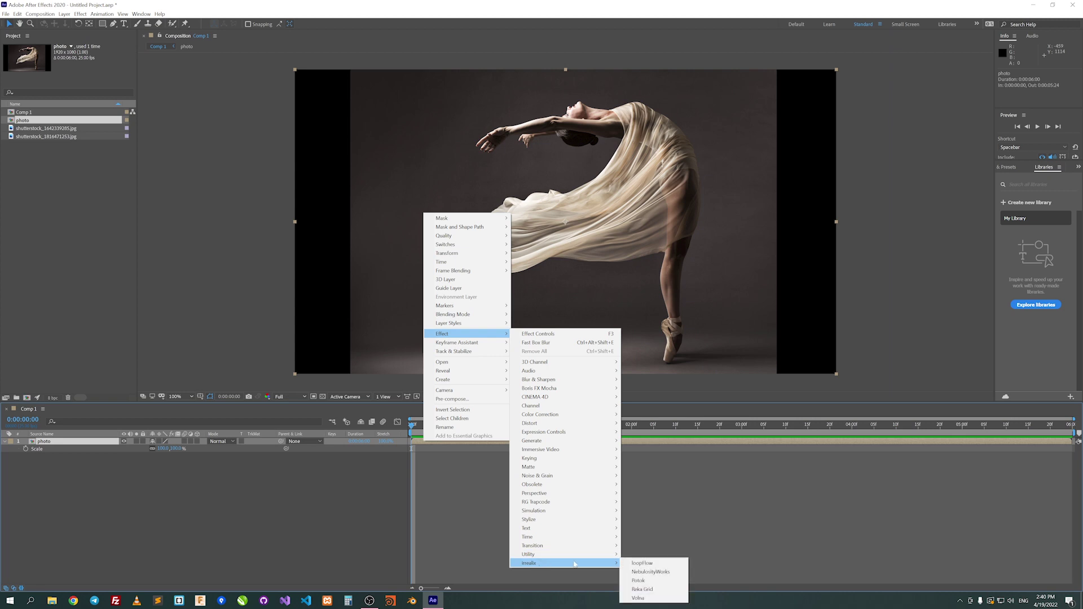
pyautogui.click(642, 563)
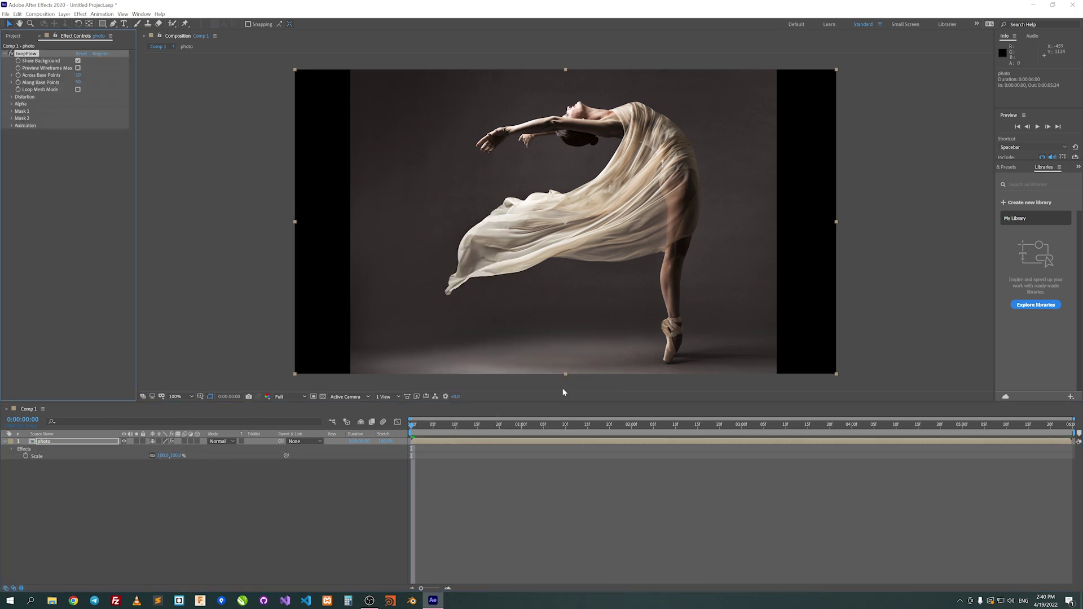
# Draw masks with the Pen tool along the edges of the dress fabric.
pyautogui.click(113, 24)
pyautogui.click(622, 138)
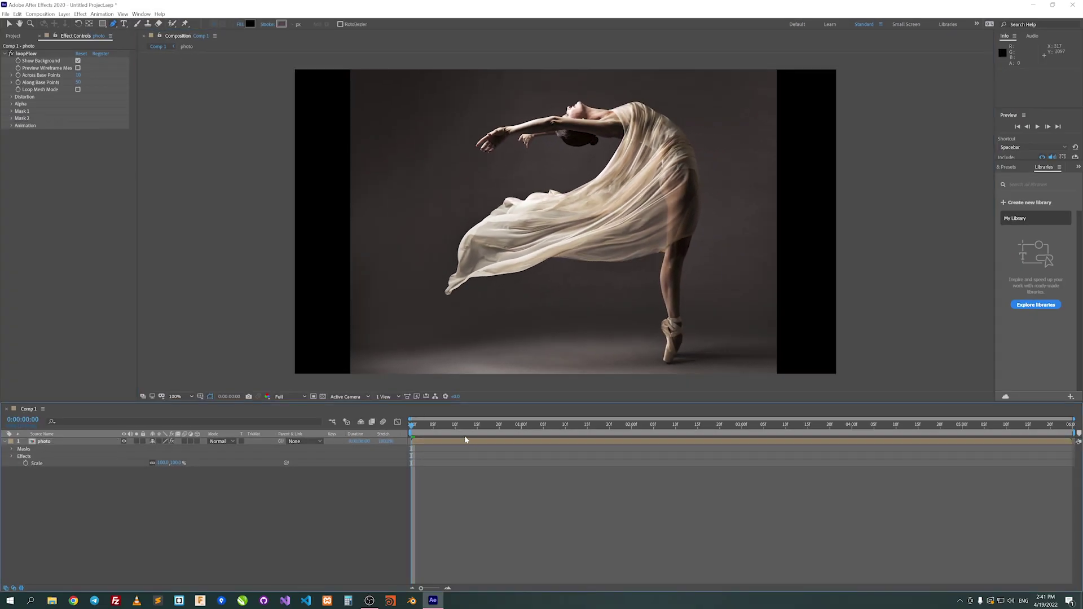
pyautogui.click(465, 440)
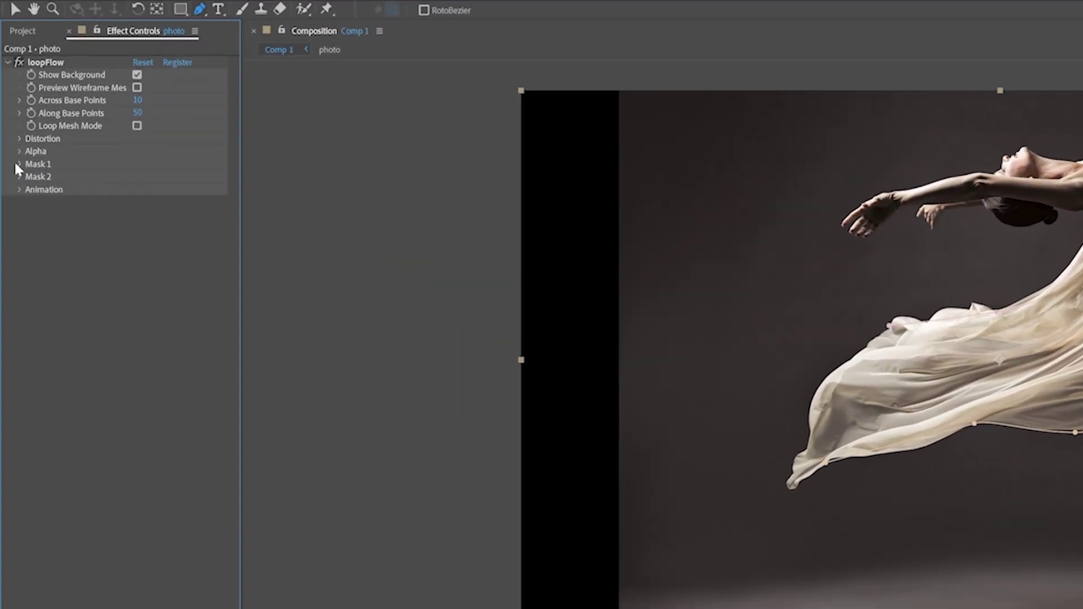
# Set loopFlow's Mask 1 to Mask 1 and Mask 2 to Mask 2, then preview.
pyautogui.click(16, 136)
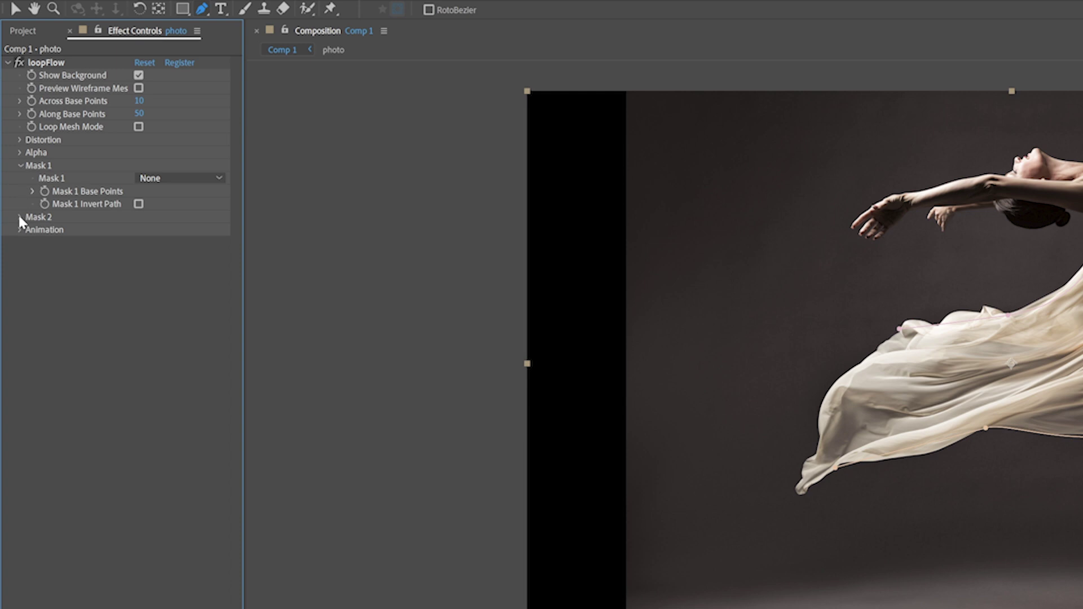
pyautogui.click(16, 173)
pyautogui.click(135, 145)
pyautogui.click(169, 213)
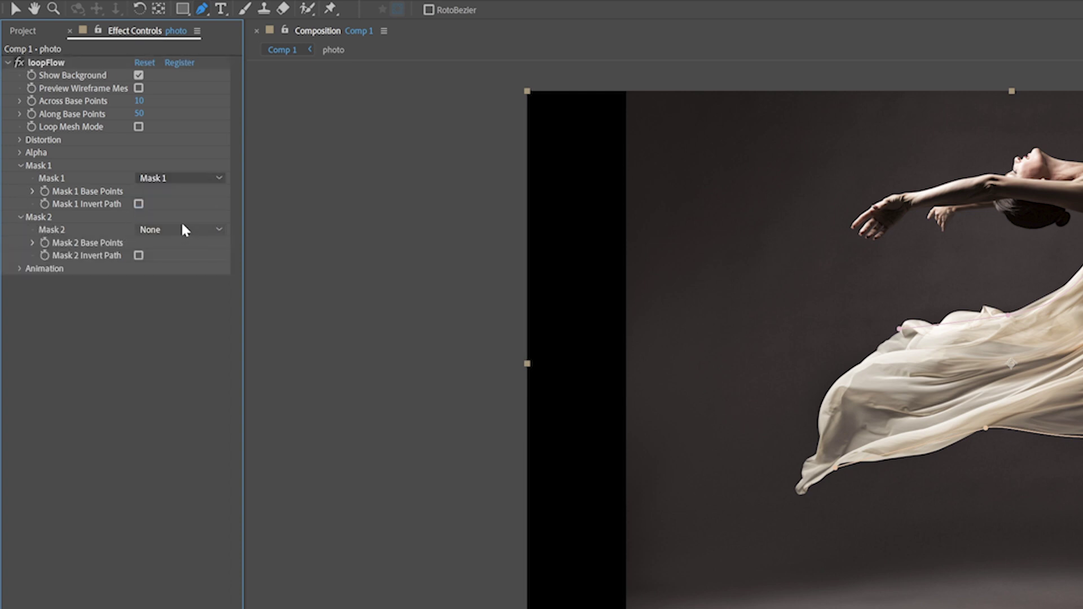
pyautogui.click(180, 226)
pyautogui.click(170, 281)
pyautogui.moveTo(412, 428); pyautogui.dragTo(822, 431)
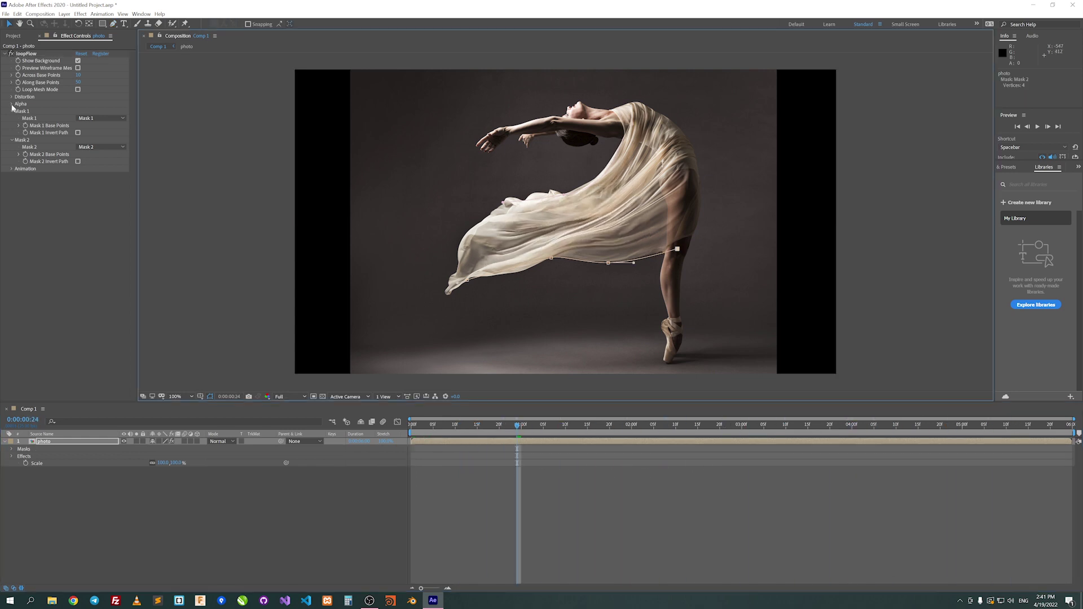
# Expand loopFlow's Alpha Noise and Animation groups and widen the Effect Controls panel.
pyautogui.click(11, 104)
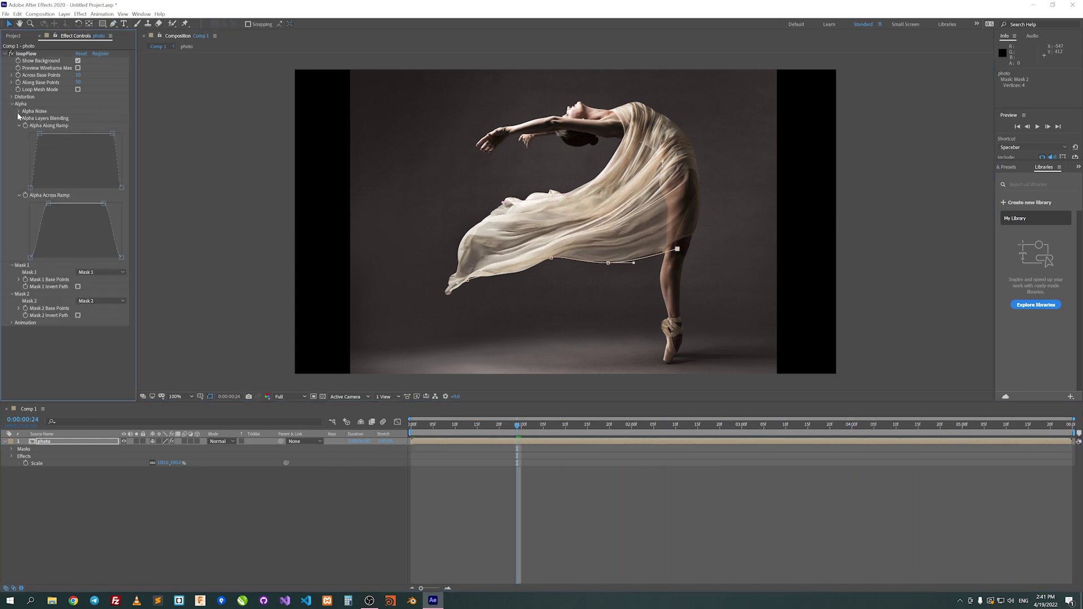
pyautogui.click(18, 111)
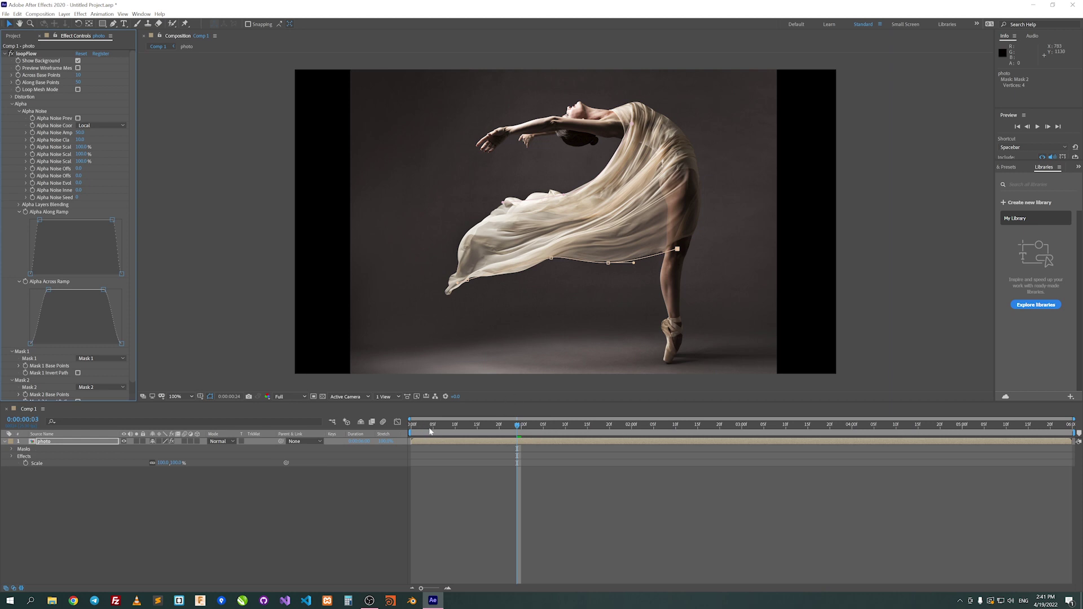
pyautogui.scroll(-1, 14, 319)
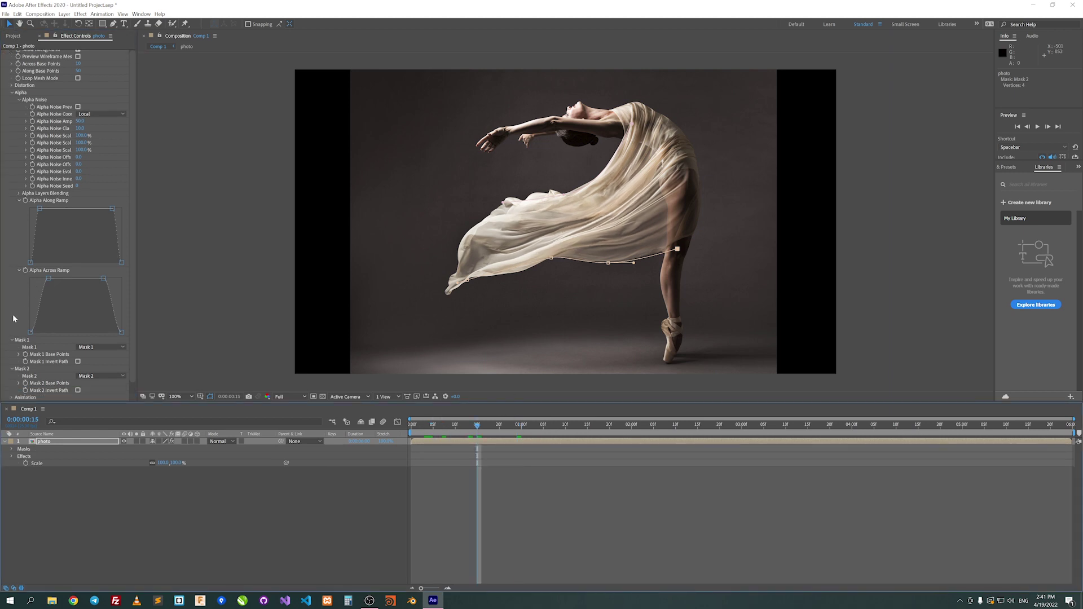
pyautogui.click(11, 397)
pyautogui.scroll(-5, 11, 398)
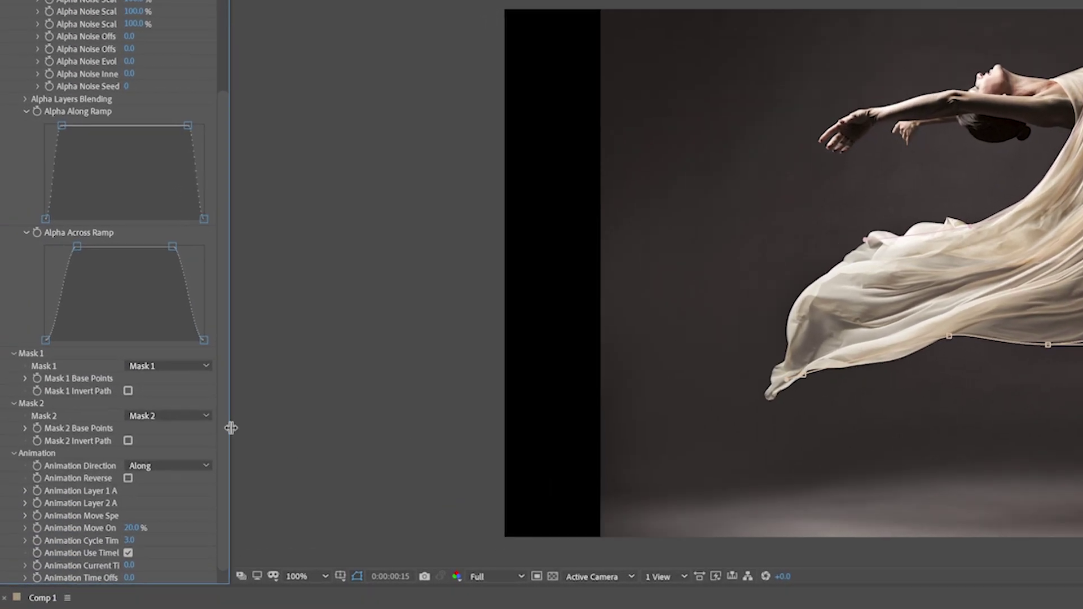
pyautogui.moveTo(136, 311); pyautogui.dragTo(187, 305)
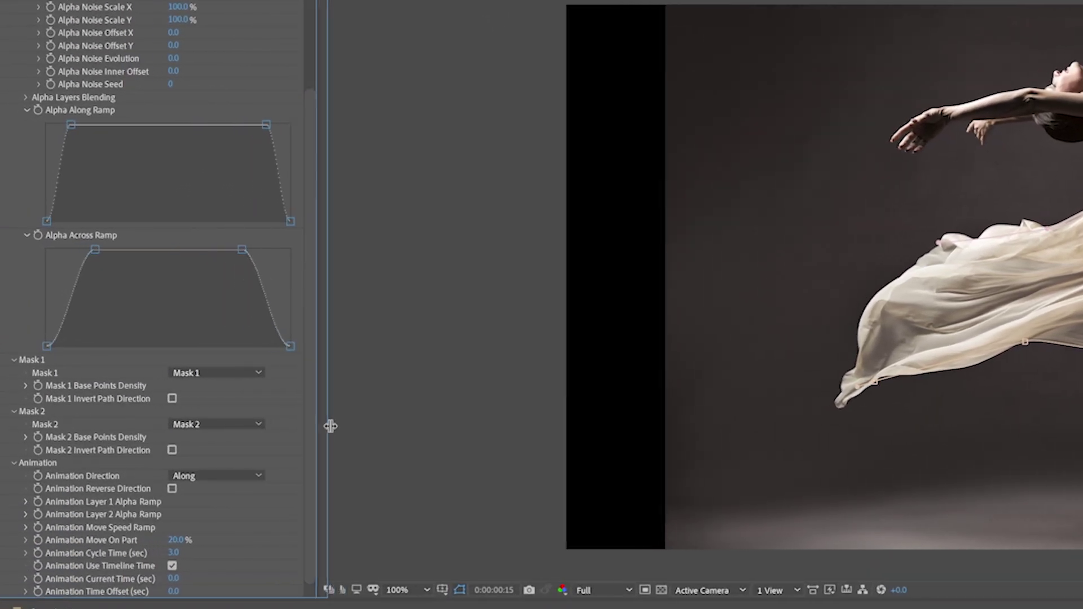
pyautogui.moveTo(330, 425); pyautogui.dragTo(342, 426)
# Drag the Animation Layer 2 Alpha Ramp curve down flat to zero.
pyautogui.click(22, 515)
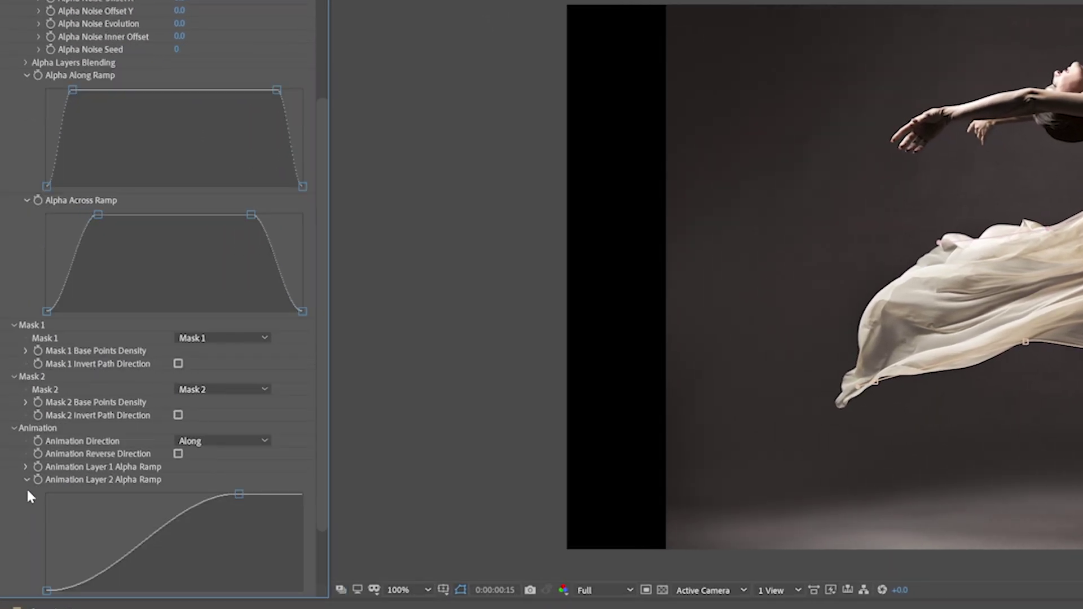
pyautogui.click(23, 467)
pyautogui.scroll(-5, 35, 466)
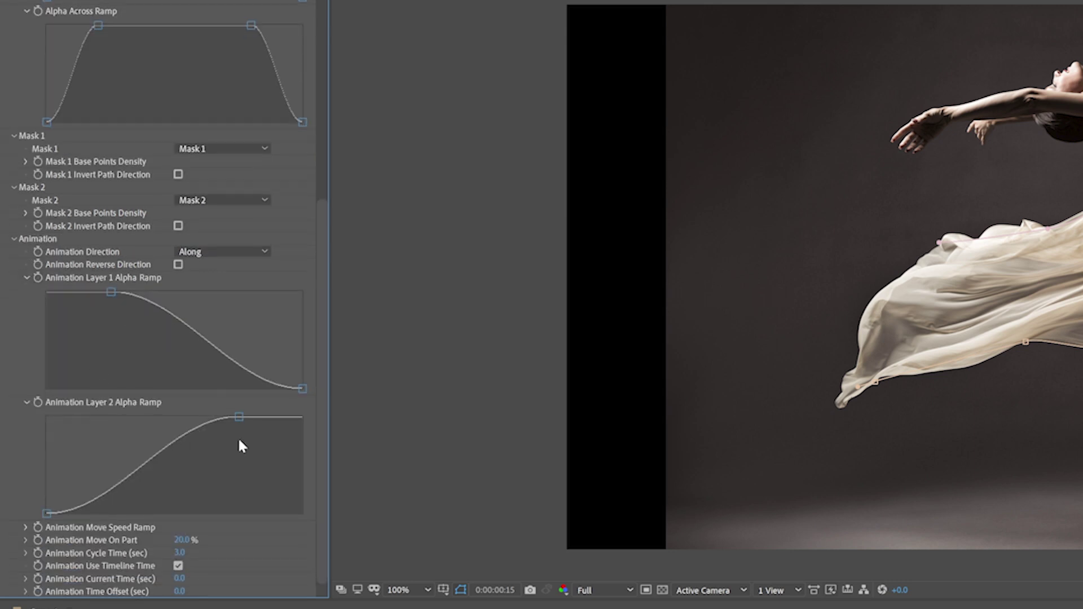
pyautogui.moveTo(237, 416); pyautogui.dragTo(239, 512)
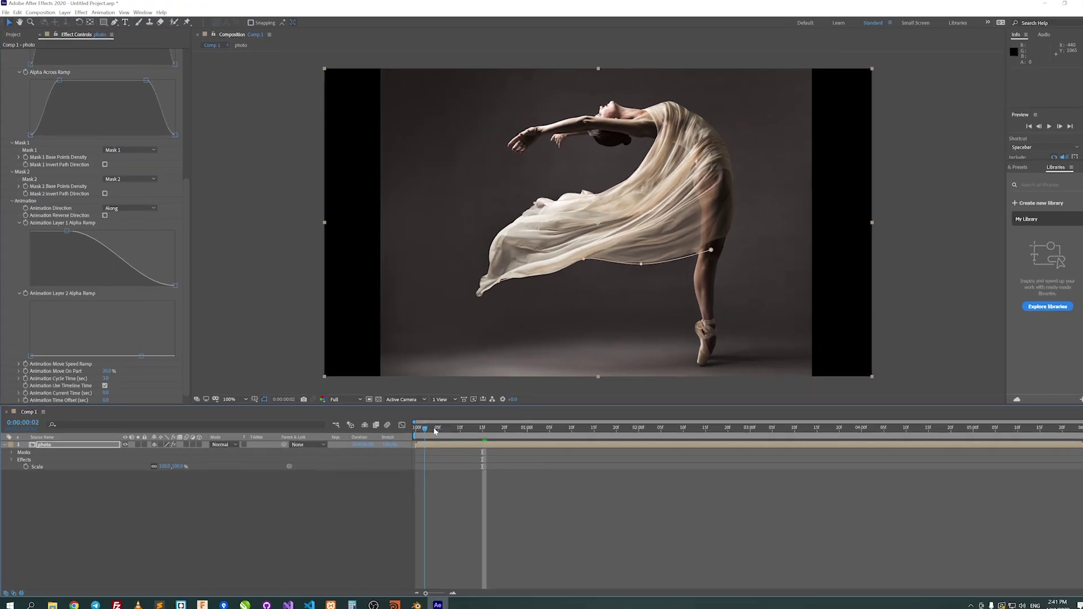
pyautogui.moveTo(600, 543); pyautogui.dragTo(903, 542)
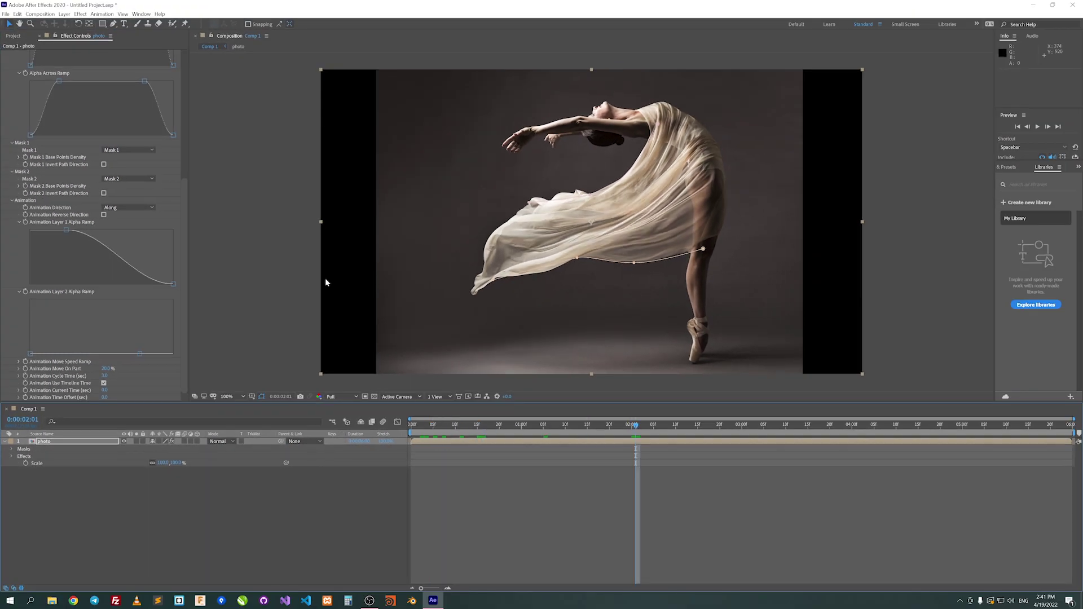
# Turn off Show Background so only the loopFlow result is visible.
pyautogui.scroll(4, 200, 226)
pyautogui.scroll(3, 142, 203)
pyautogui.click(104, 60)
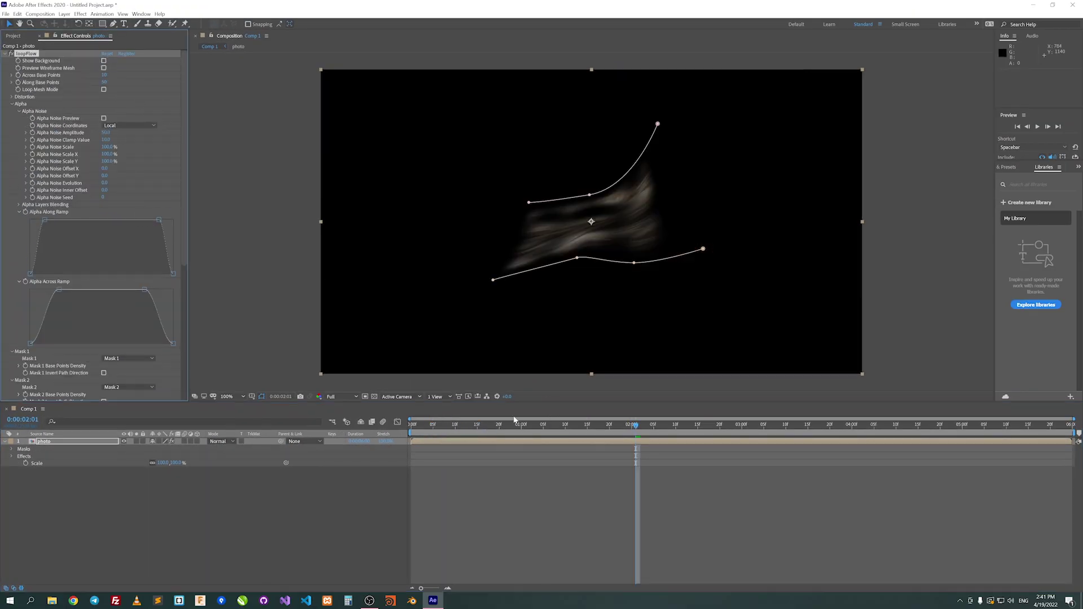
pyautogui.moveTo(434, 427); pyautogui.dragTo(591, 416)
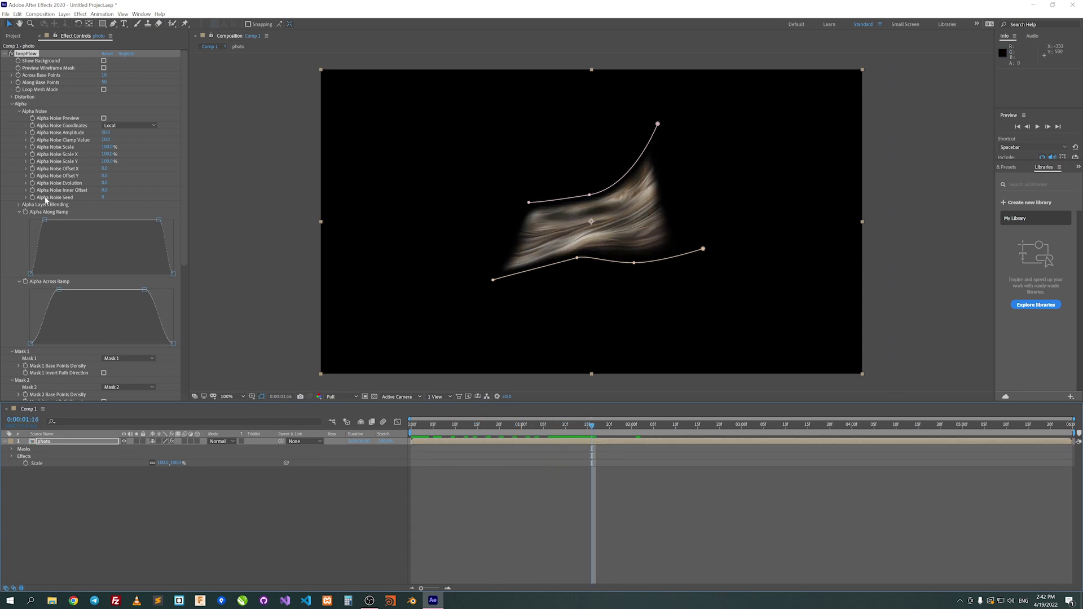
# Set Alpha Noise Amplitude to 0 and scrub through the fabric motion.
pyautogui.scroll(-3, 70, 153)
pyautogui.scroll(3, 38, 137)
pyautogui.click(104, 132)
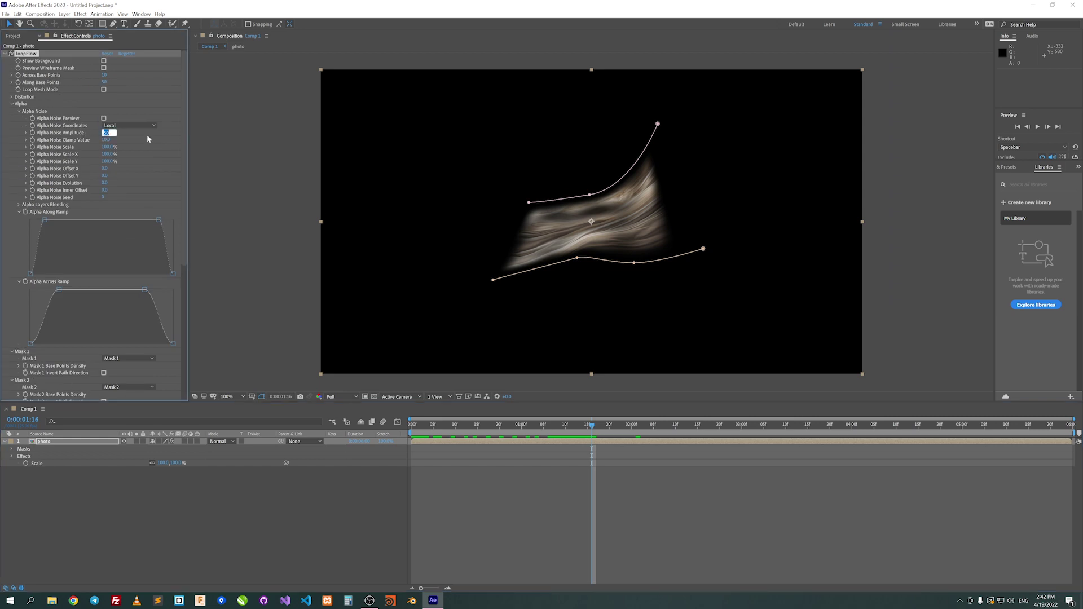
pyautogui.write('0')
pyautogui.press('Return')
pyautogui.moveTo(418, 427); pyautogui.dragTo(724, 424)
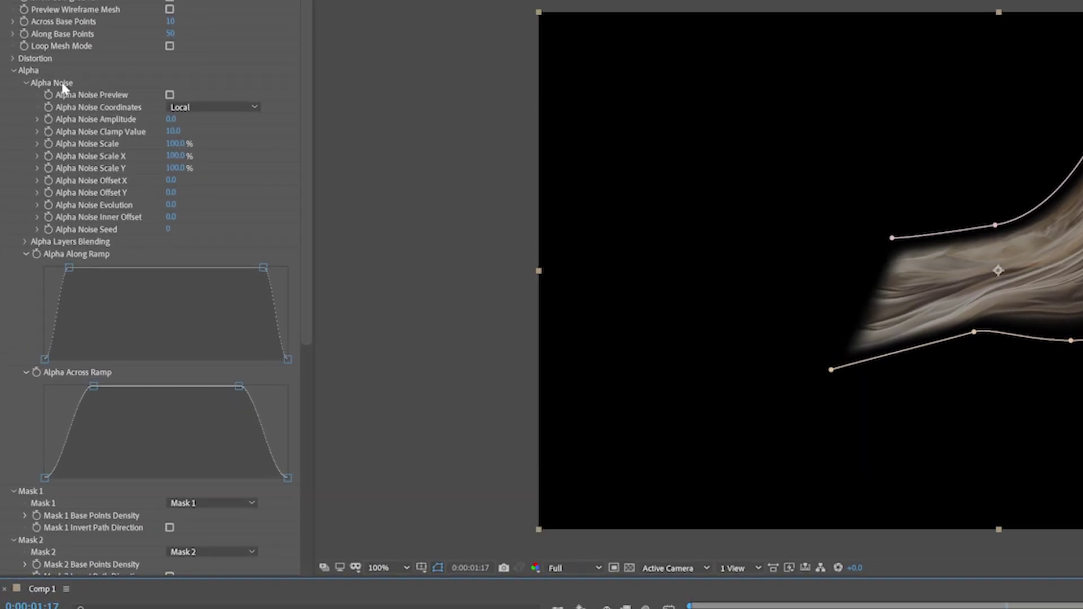
# Raise Alpha Noise Amplitude to 200 and scrub to review the patchy fabric.
pyautogui.click(180, 118)
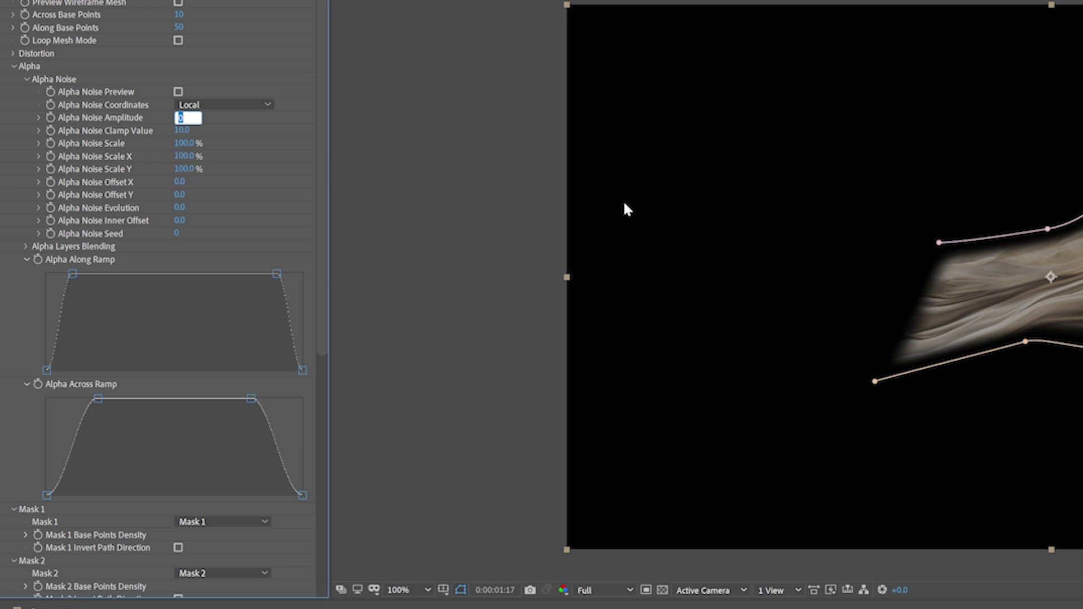
pyautogui.press('Return')
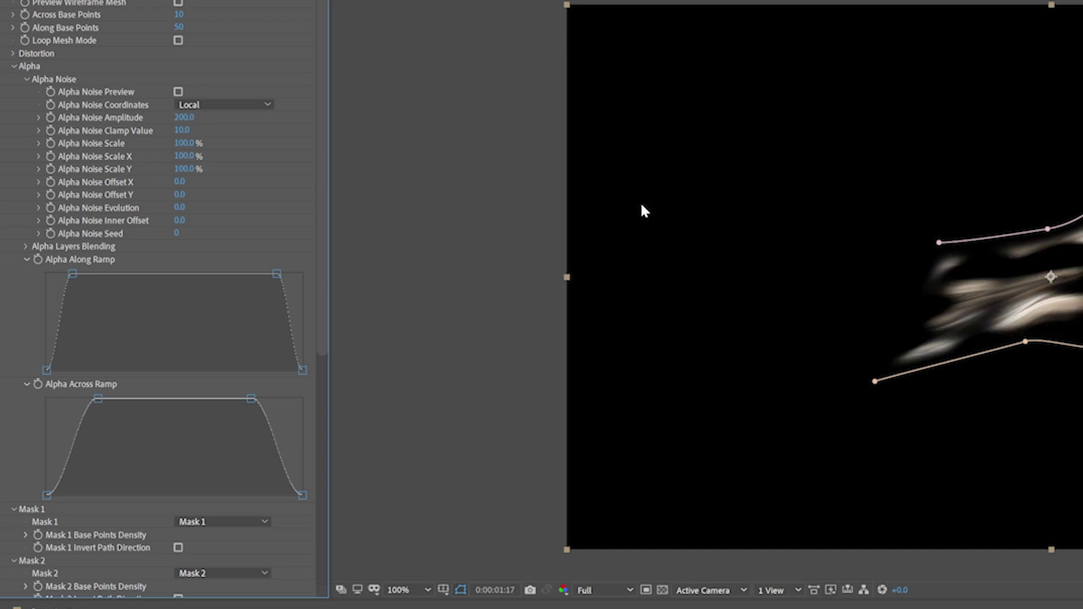
pyautogui.moveTo(595, 427); pyautogui.dragTo(527, 433)
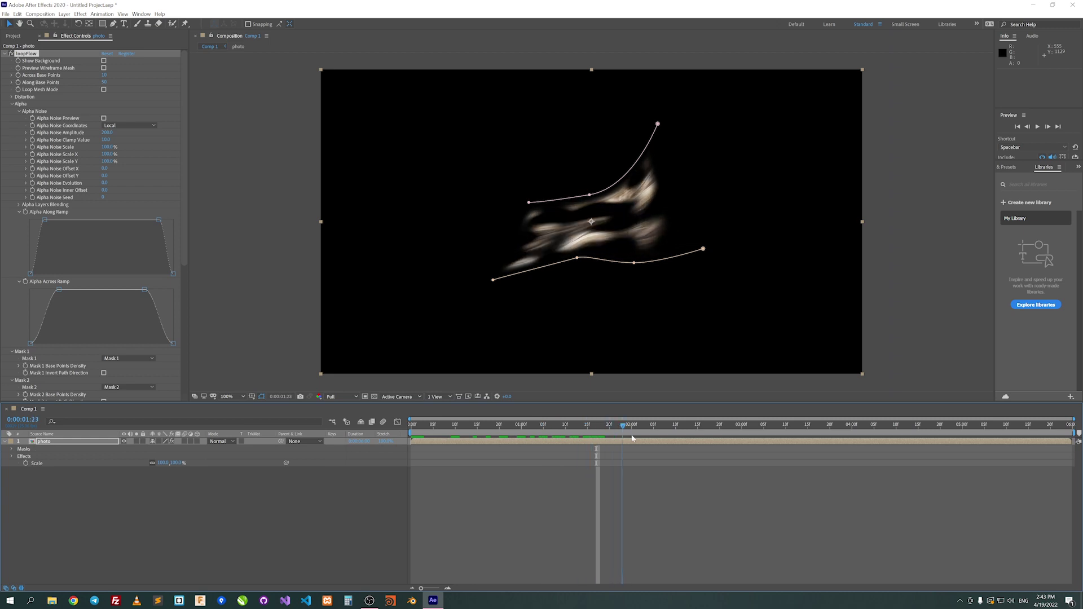
pyautogui.moveTo(645, 440); pyautogui.dragTo(584, 433)
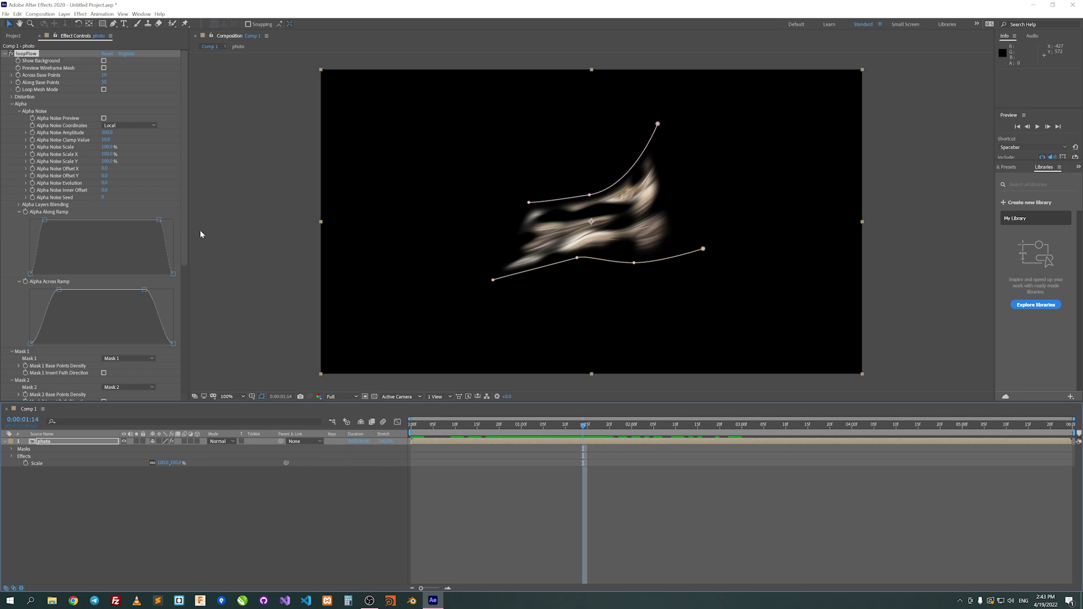
# With Alpha Noise Preview on, stretch the noise Scale X to 200, then disable preview and play.
pyautogui.click(103, 119)
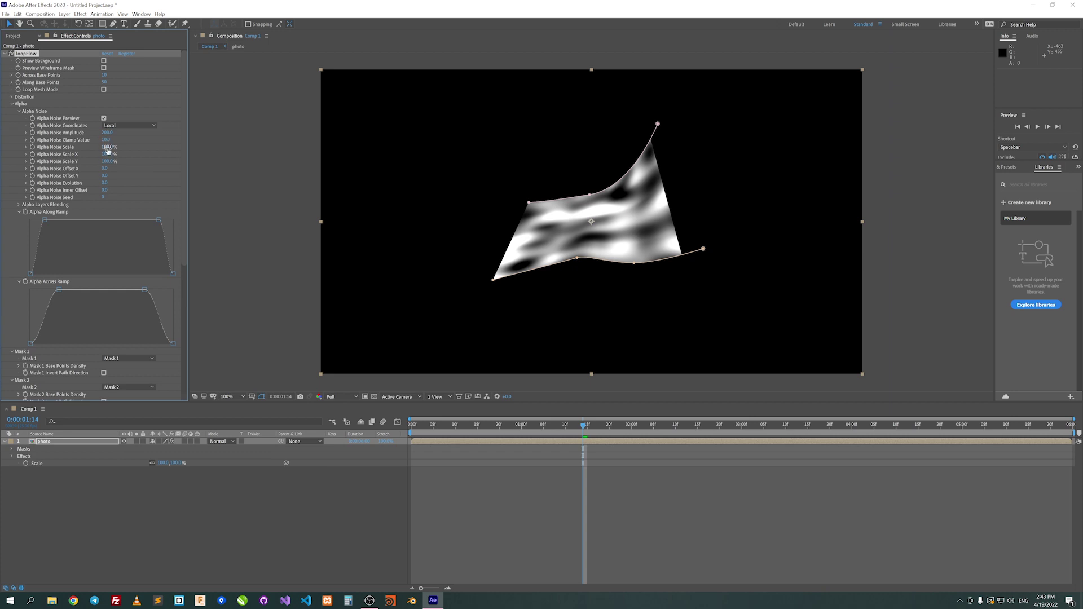
pyautogui.moveTo(115, 147)
pyautogui.mouseDown()
pyautogui.moveTo(86, 147)
pyautogui.moveTo(146, 153)
pyautogui.mouseUp()
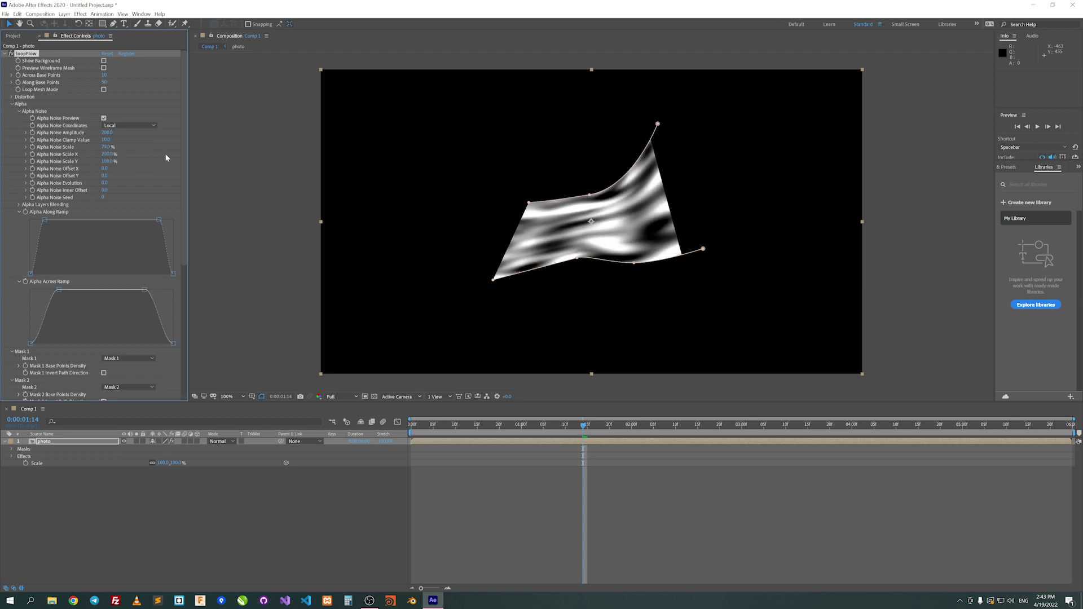
pyautogui.click(664, 425)
pyautogui.click(104, 118)
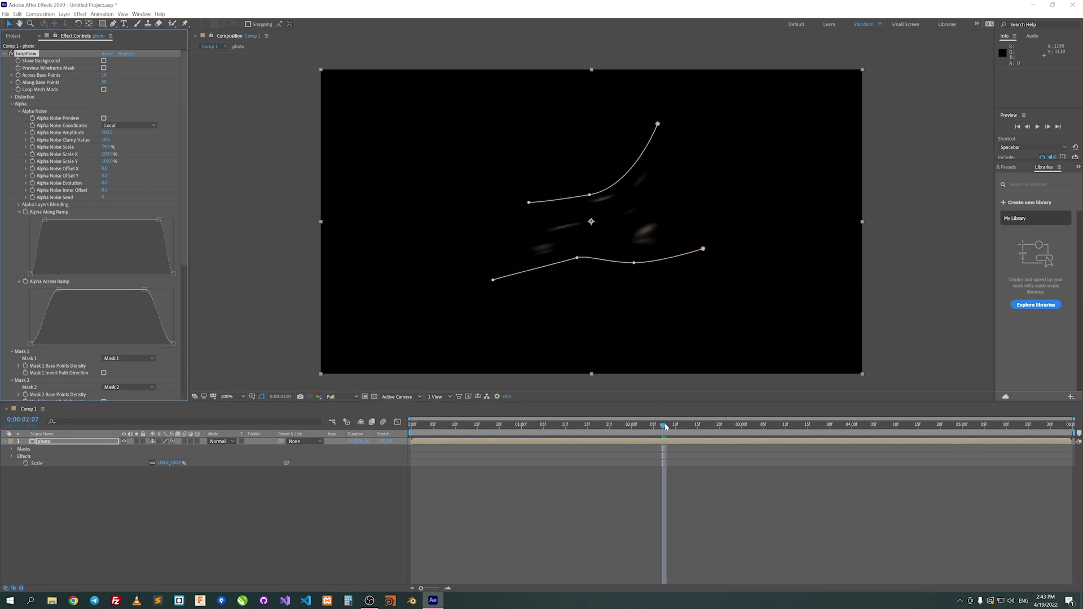
pyautogui.press('space')
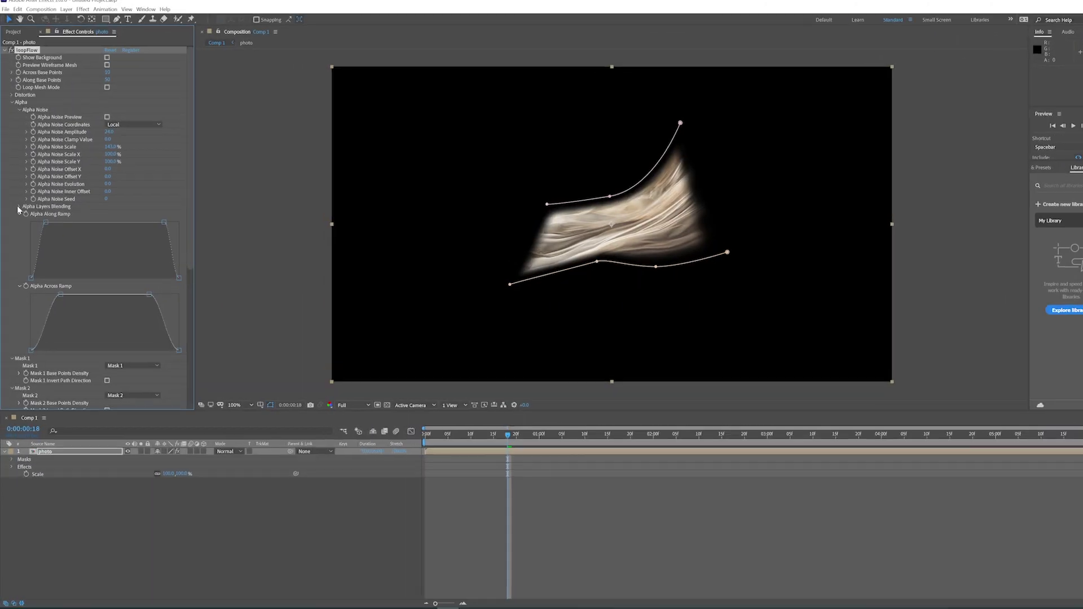
# Expand the Alpha Layers Blending settings and scrub through the animation.
pyautogui.click(18, 205)
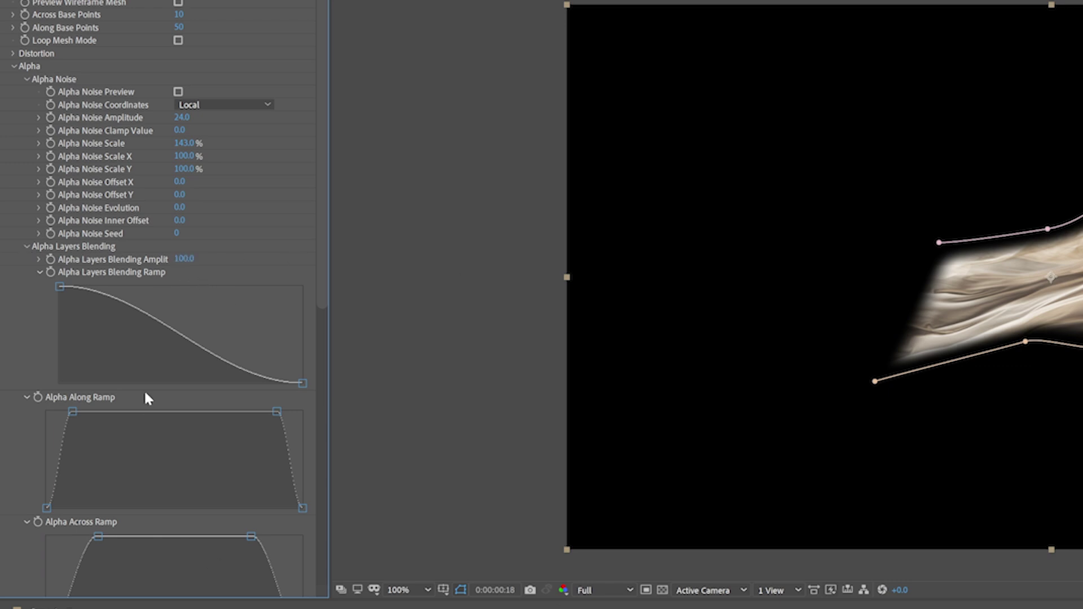
pyautogui.scroll(-10, 203, 411)
pyautogui.moveTo(242, 413); pyautogui.dragTo(248, 567)
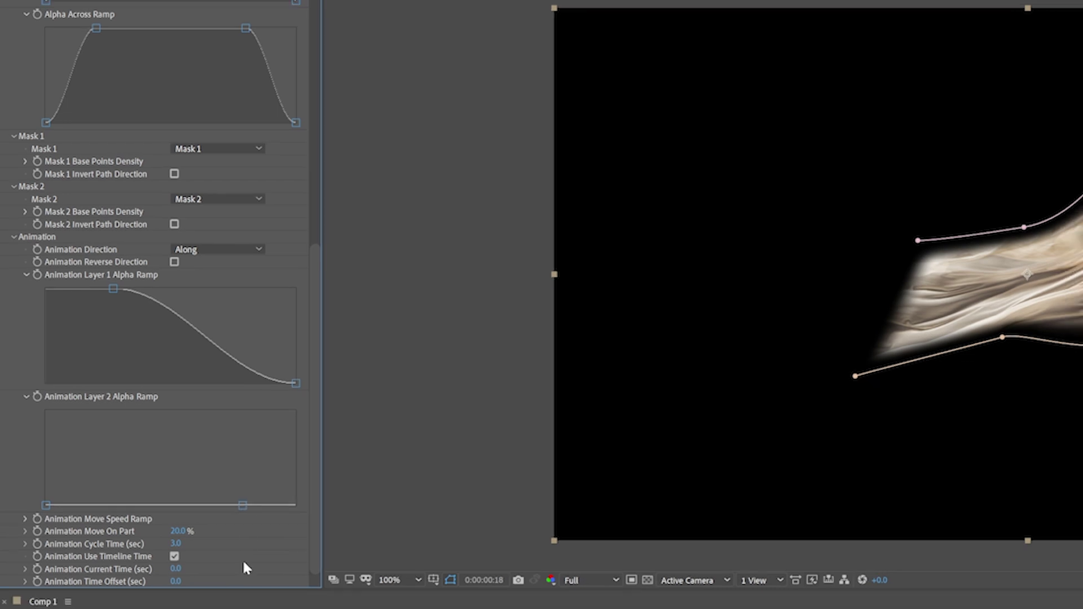
pyautogui.moveTo(503, 424); pyautogui.dragTo(601, 406)
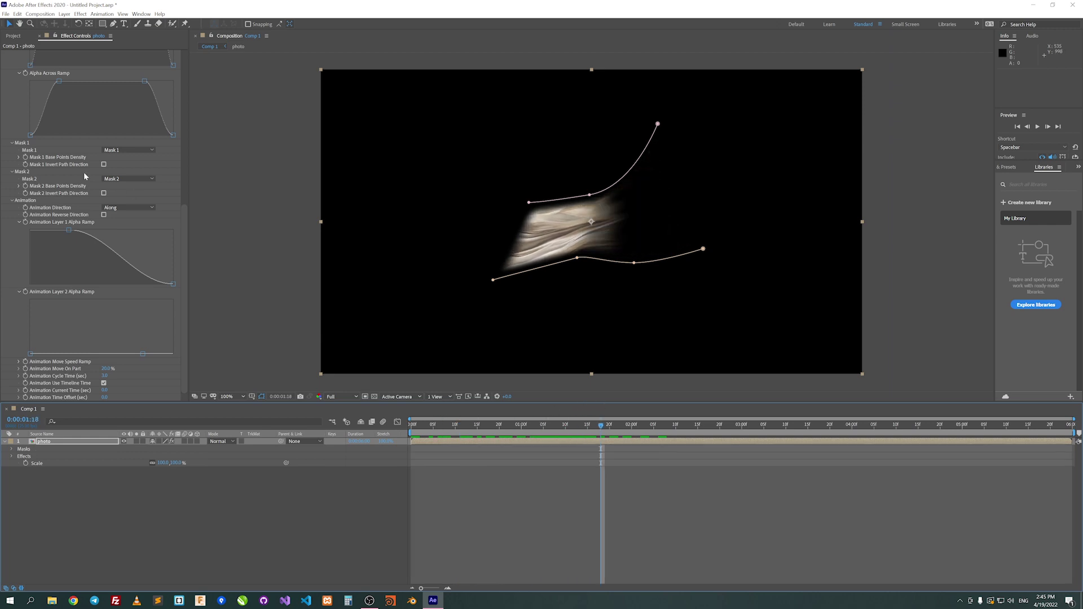
pyautogui.scroll(5, 84, 176)
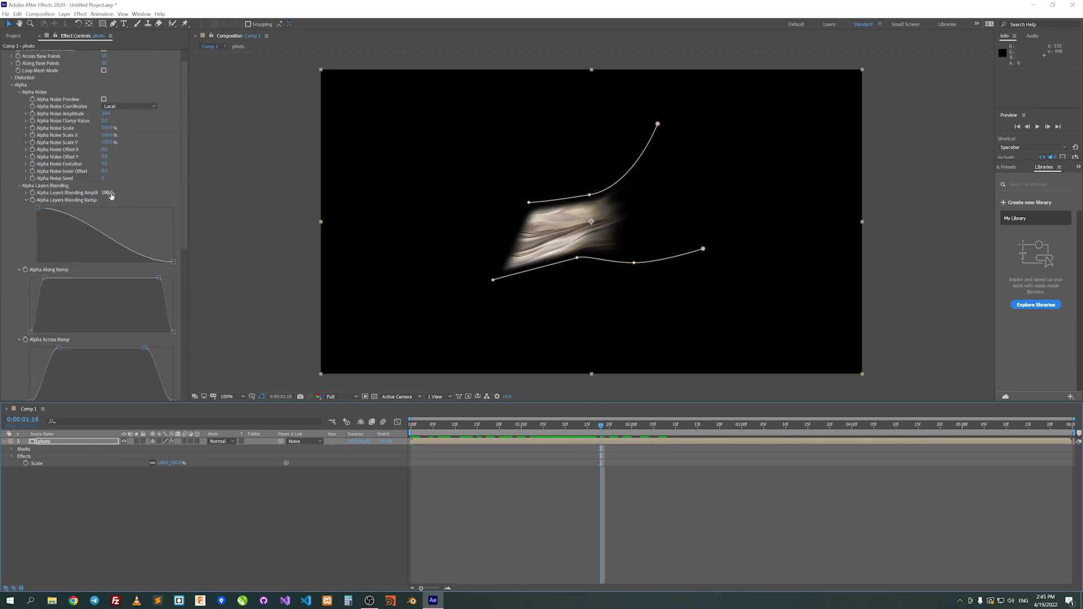
# Drop Alpha Noise Amplitude to 0 and raise Alpha Layers Blending Amplitude to 100, previewing.
pyautogui.moveTo(107, 193); pyautogui.dragTo(84, 193)
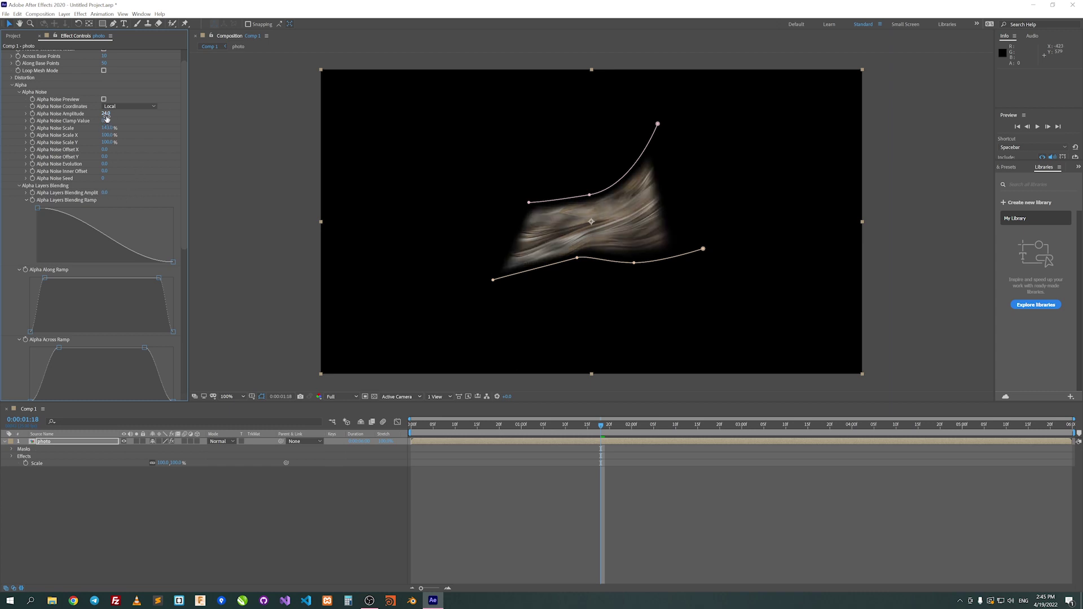
pyautogui.moveTo(106, 115); pyautogui.dragTo(78, 115)
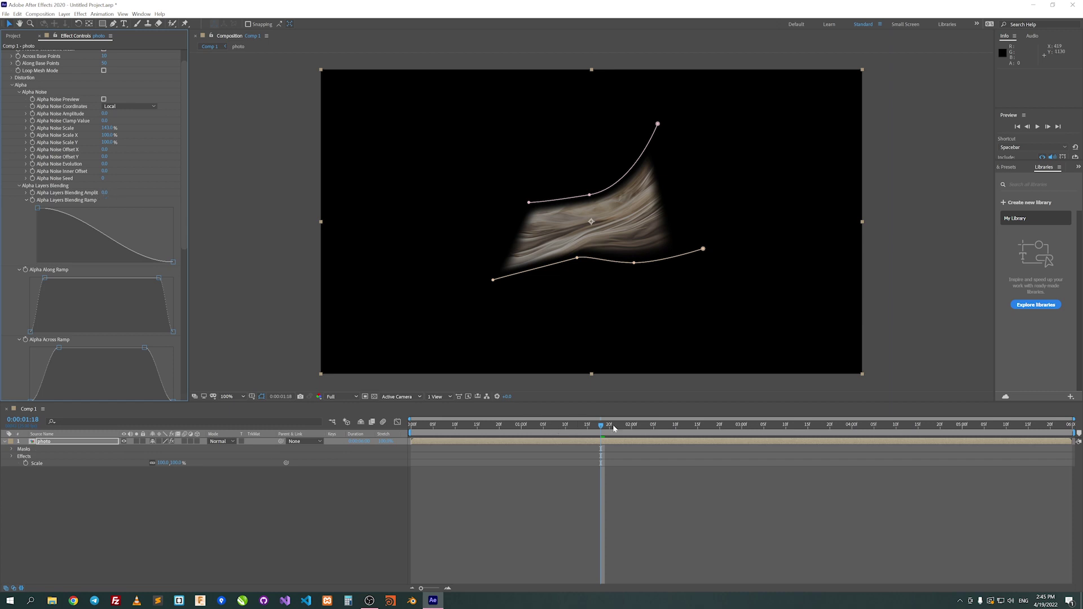
pyautogui.press('space')
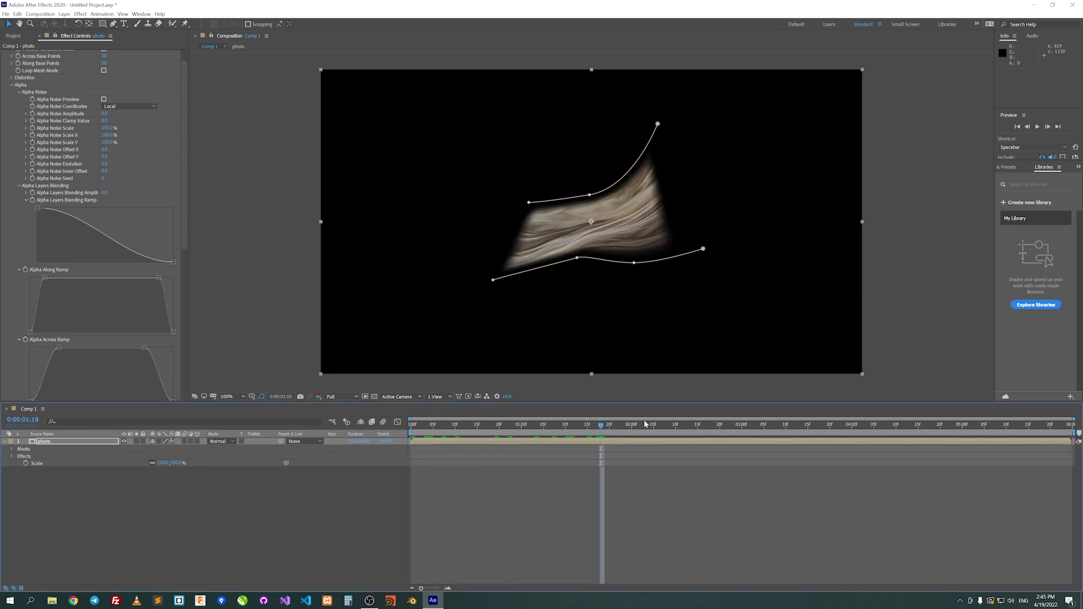
pyautogui.moveTo(728, 424); pyautogui.dragTo(631, 424)
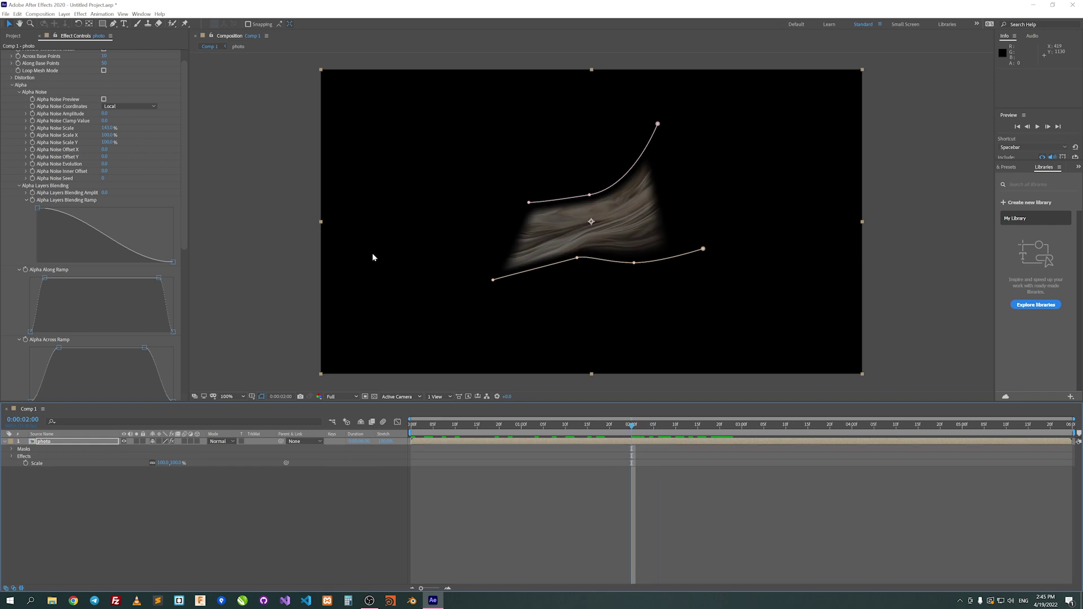
pyautogui.moveTo(104, 194); pyautogui.dragTo(209, 201)
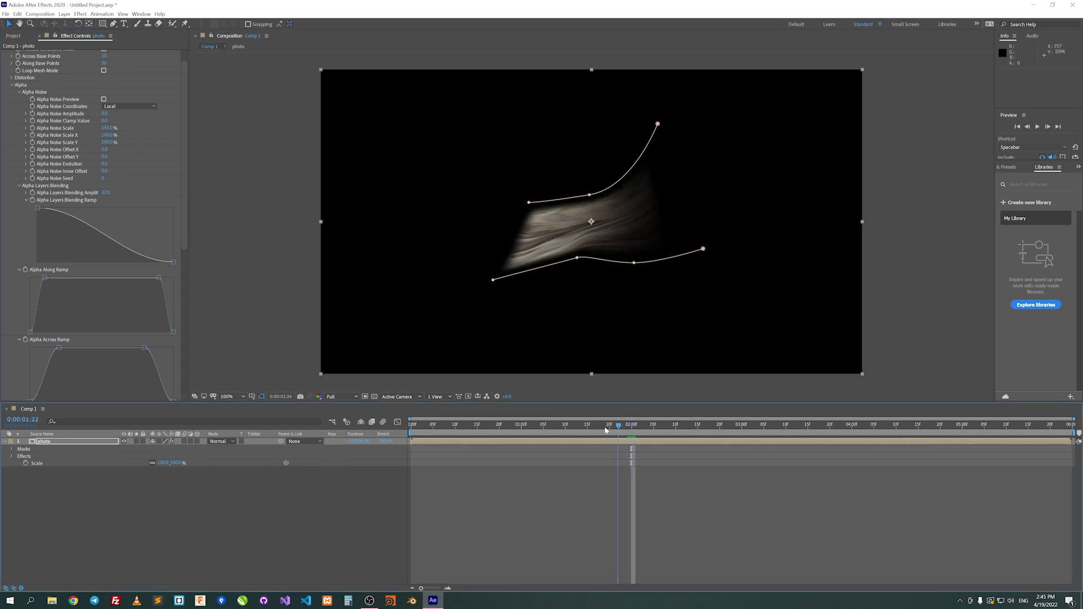
pyautogui.moveTo(546, 423); pyautogui.dragTo(607, 419)
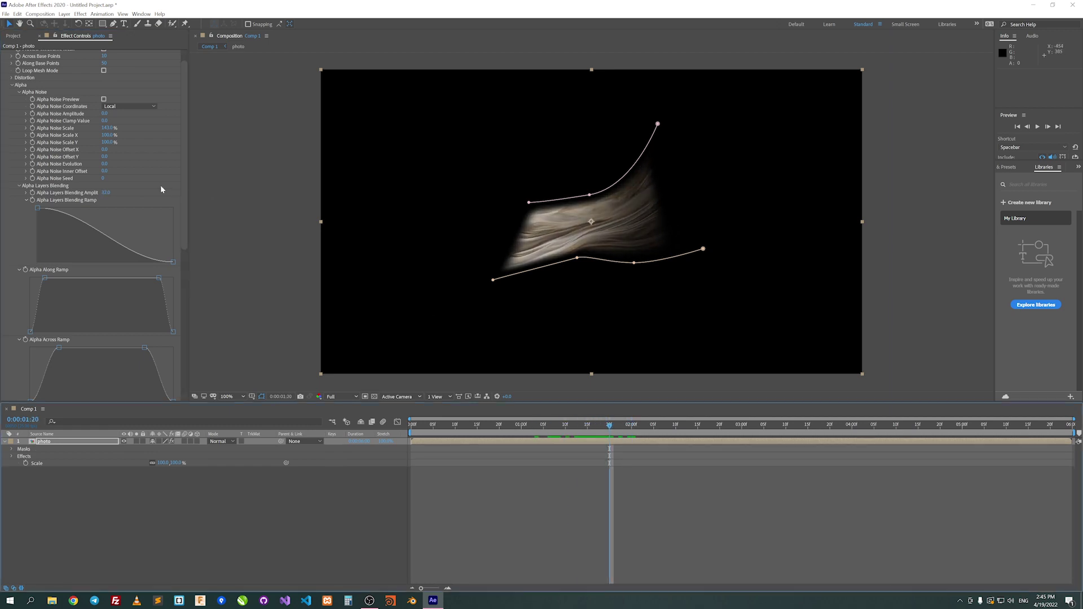
# Bend the Animation Layer 2 Alpha Ramp into a rising S-curve and scrub to review.
pyautogui.moveTo(185, 241); pyautogui.dragTo(170, 388)
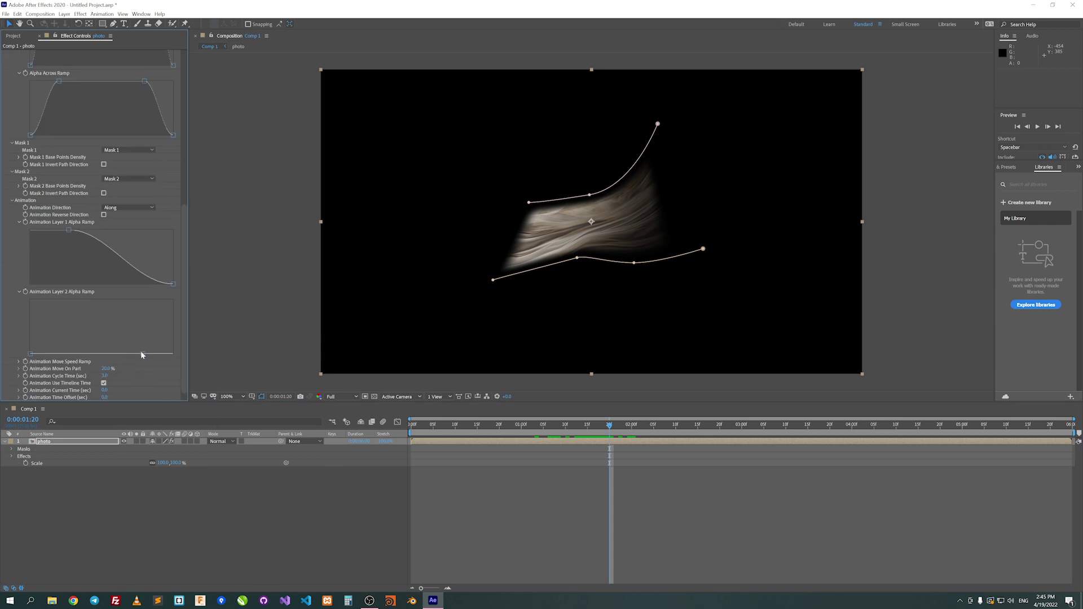
pyautogui.moveTo(141, 354); pyautogui.dragTo(138, 284)
pyautogui.moveTo(606, 426)
pyautogui.mouseDown()
pyautogui.moveTo(534, 429)
pyautogui.moveTo(715, 427)
pyautogui.moveTo(628, 428)
pyautogui.mouseUp()
pyautogui.scroll(3, 167, 180)
pyautogui.scroll(3, 114, 137)
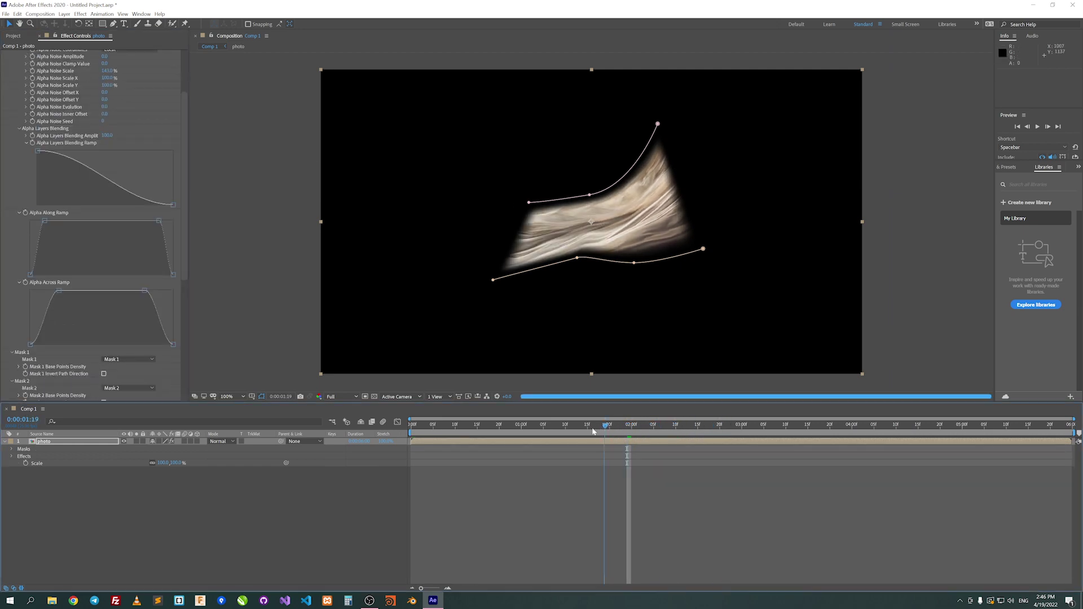
pyautogui.click(503, 431)
pyautogui.moveTo(437, 429); pyautogui.dragTo(480, 426)
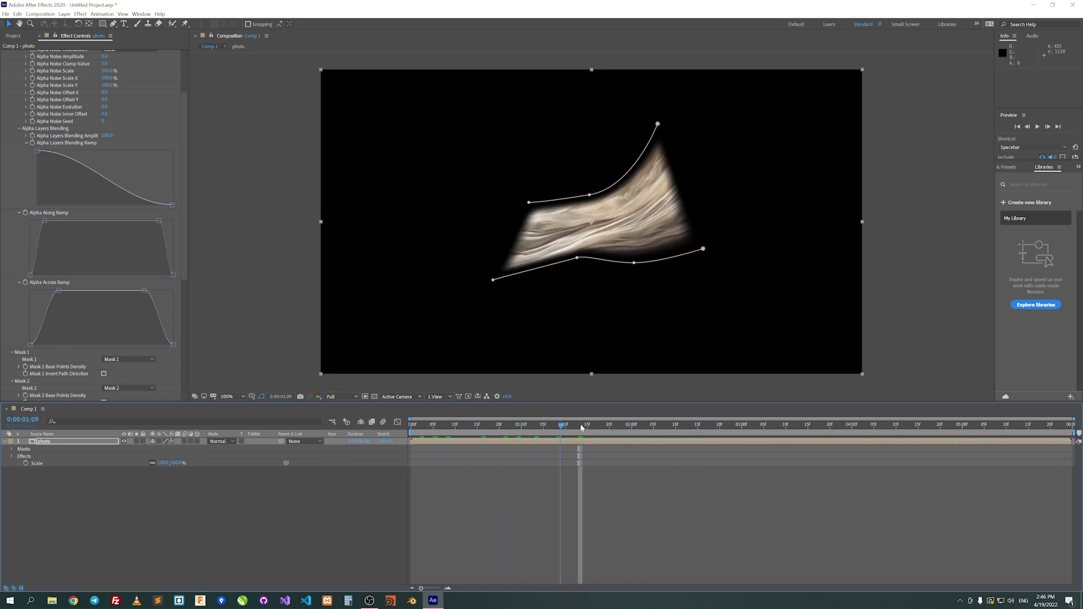
pyautogui.moveTo(647, 427); pyautogui.dragTo(693, 427)
# Set Alpha Layers Blending Amplitude to 50 and scrub through the animation to compare.
pyautogui.click(106, 135)
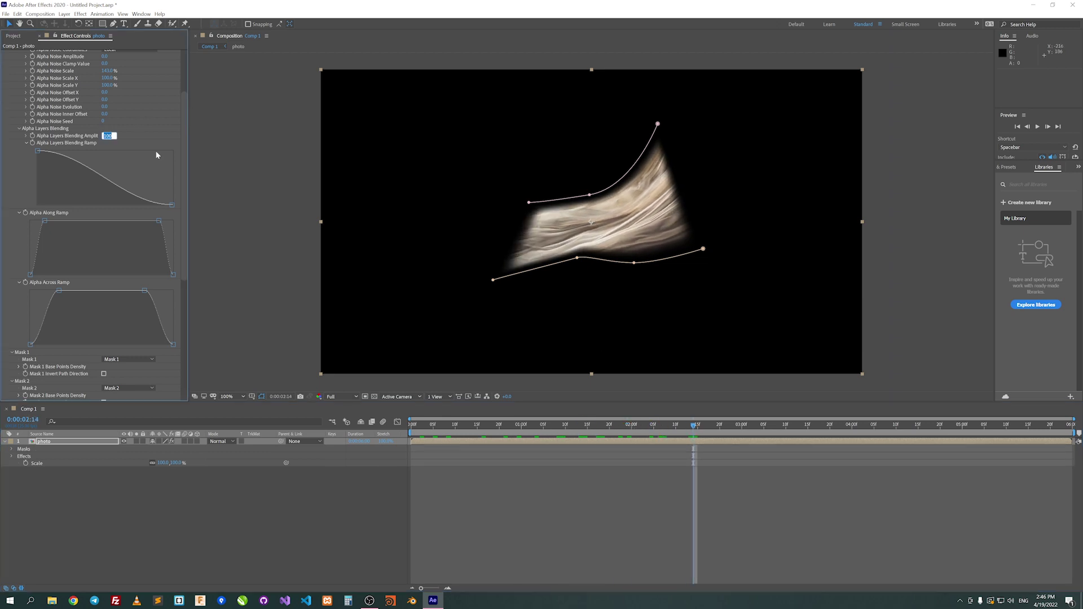
pyautogui.write('50')
pyautogui.press('Return')
pyautogui.moveTo(419, 428); pyautogui.dragTo(493, 428)
pyautogui.moveTo(570, 427); pyautogui.dragTo(639, 427)
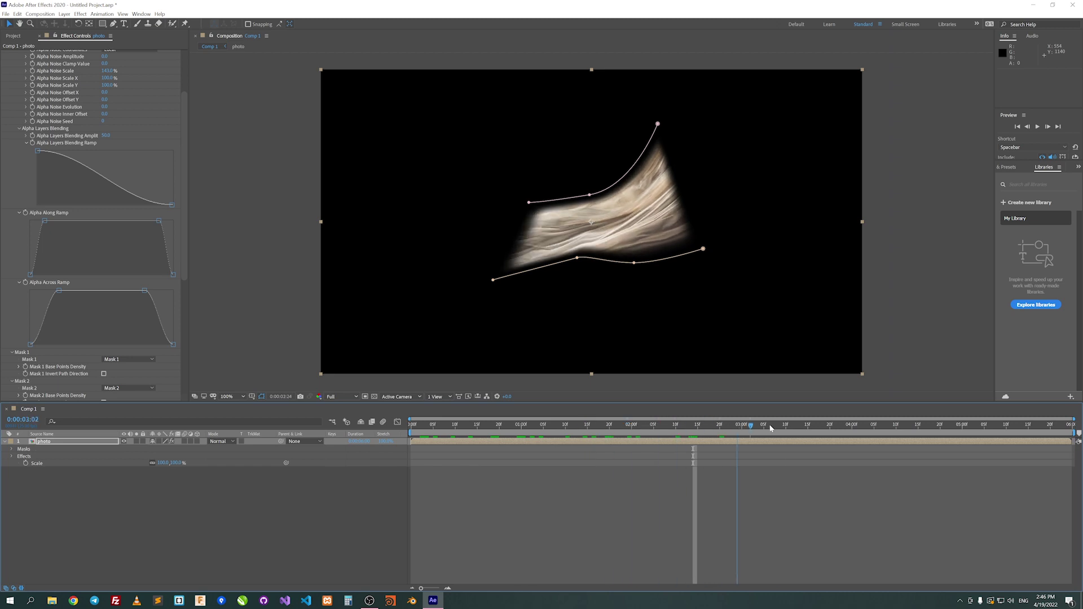
pyautogui.moveTo(770, 428); pyautogui.dragTo(878, 428)
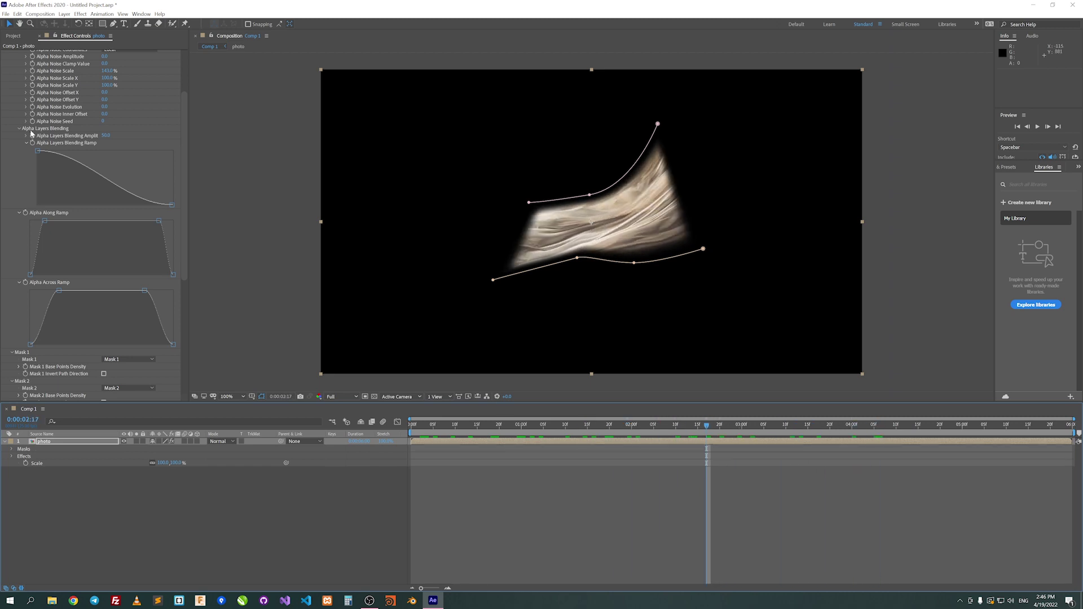
# Raise Alpha Noise Amplitude, adjust the Layer 2 ramp, and scrub to one second.
pyautogui.click(32, 132)
pyautogui.scroll(4, 111, 168)
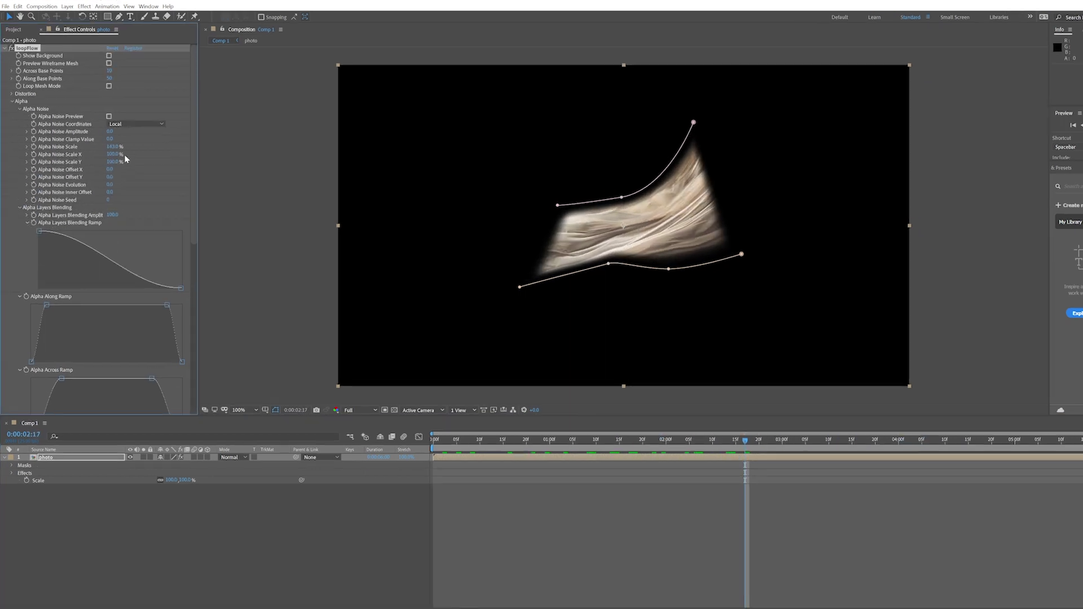
pyautogui.moveTo(110, 132); pyautogui.dragTo(137, 130)
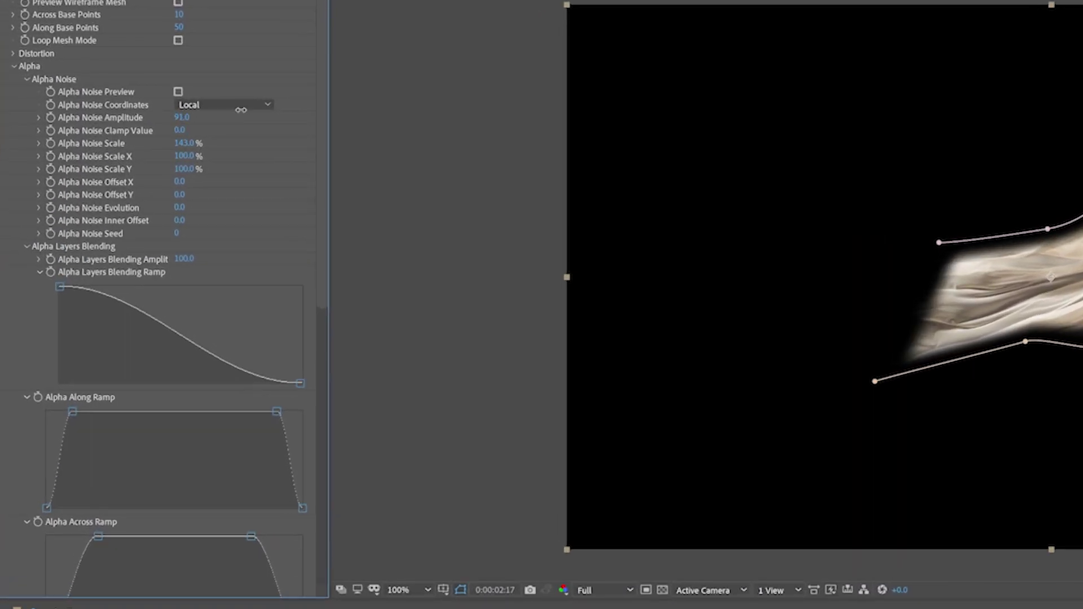
pyautogui.scroll(-10, 246, 371)
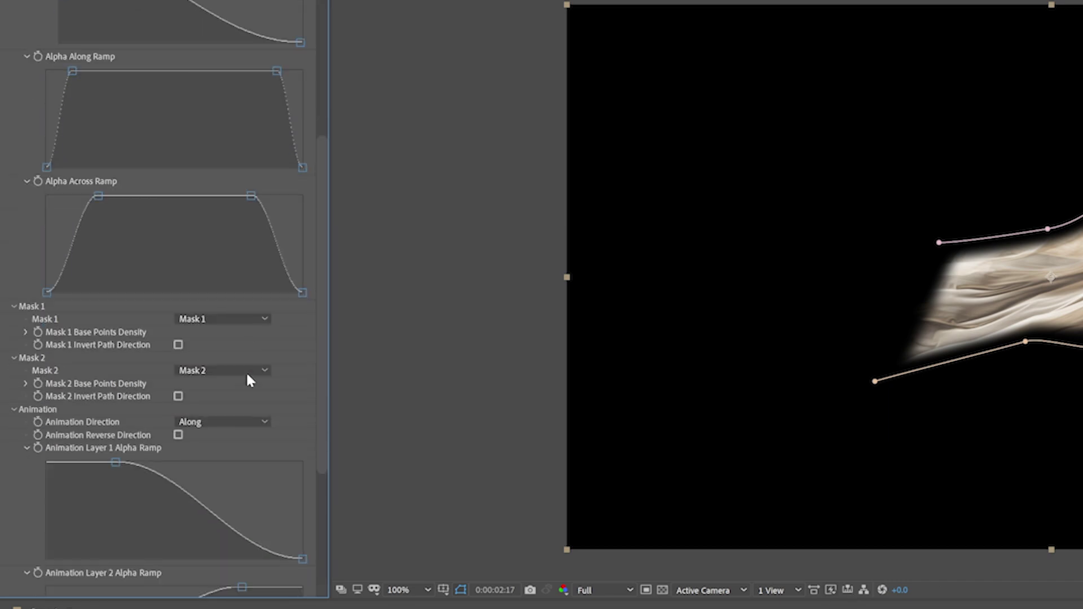
pyautogui.moveTo(242, 451); pyautogui.dragTo(248, 587)
pyautogui.moveTo(642, 574); pyautogui.dragTo(584, 440)
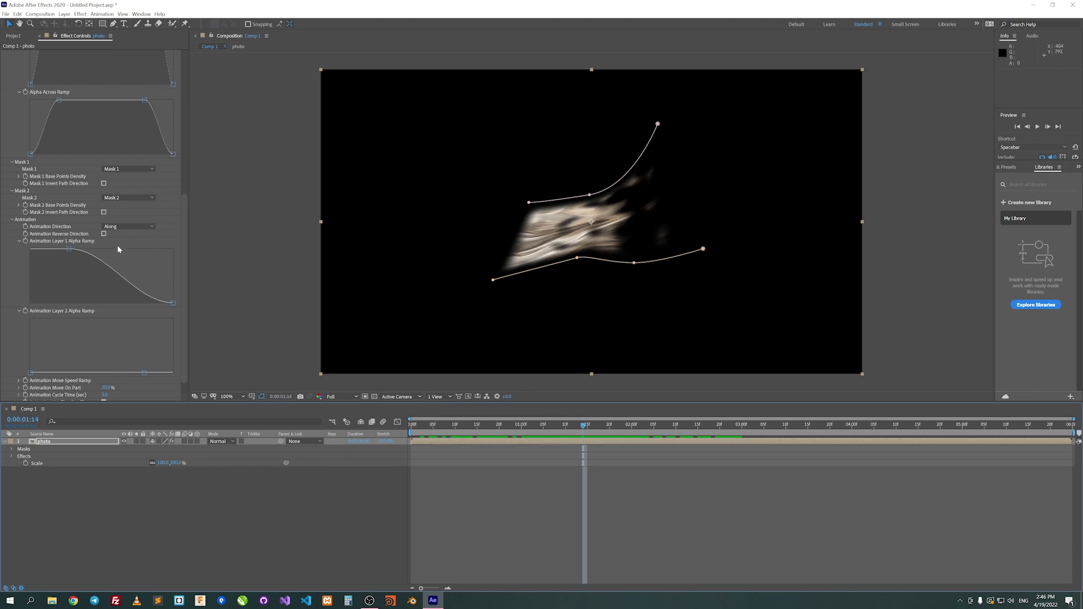
pyautogui.scroll(5, 120, 246)
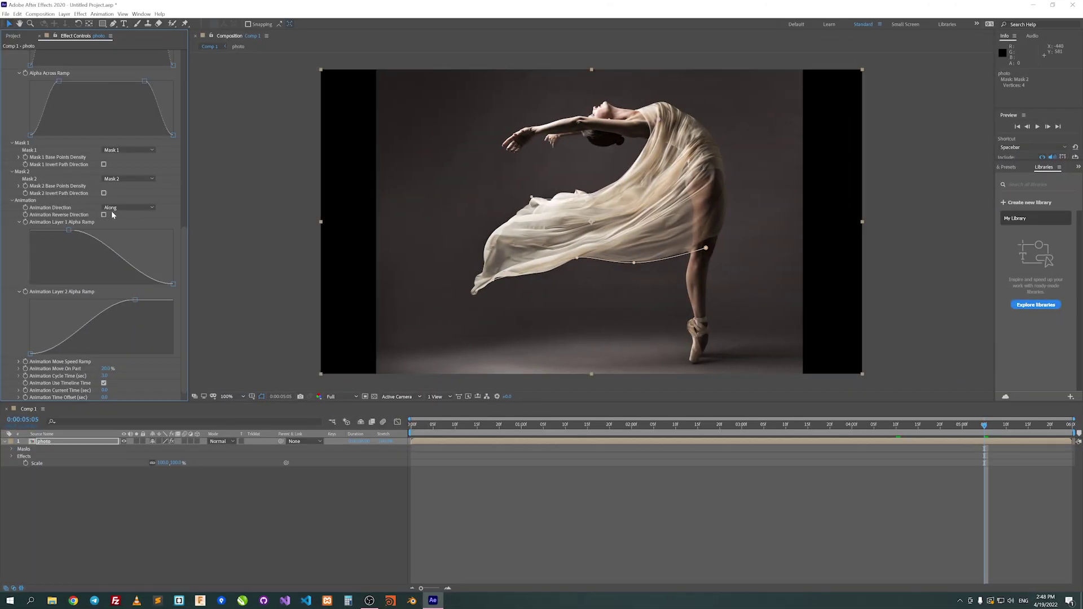
# Pull both Move Speed Ramp endpoints down to zero and shift the peak point left.
pyautogui.click(19, 361)
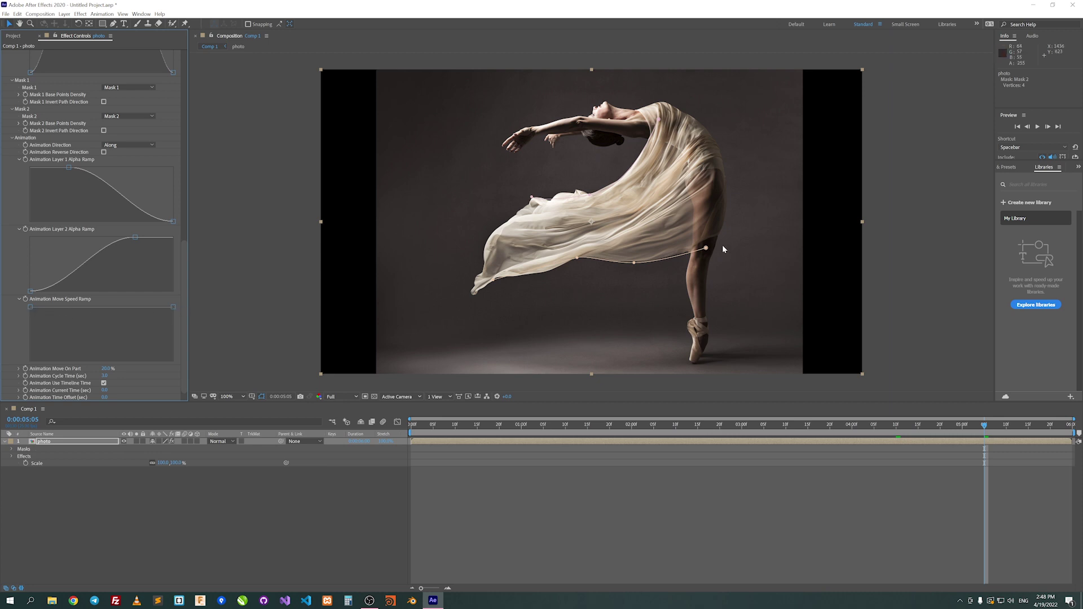
pyautogui.click(53, 306)
pyautogui.moveTo(30, 308); pyautogui.dragTo(24, 365)
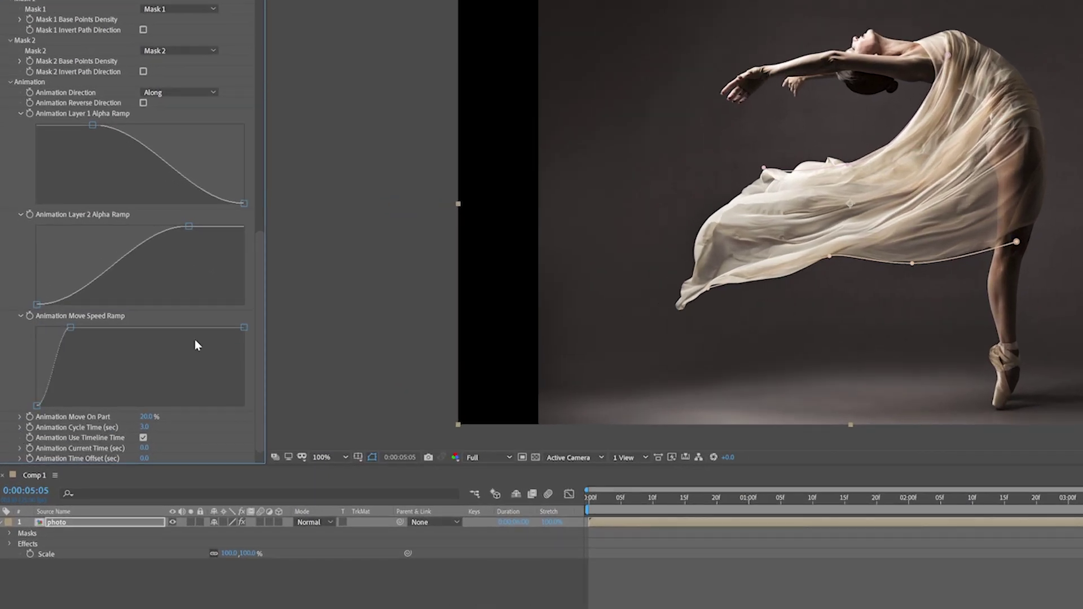
pyautogui.click(207, 327)
pyautogui.moveTo(244, 327); pyautogui.dragTo(243, 405)
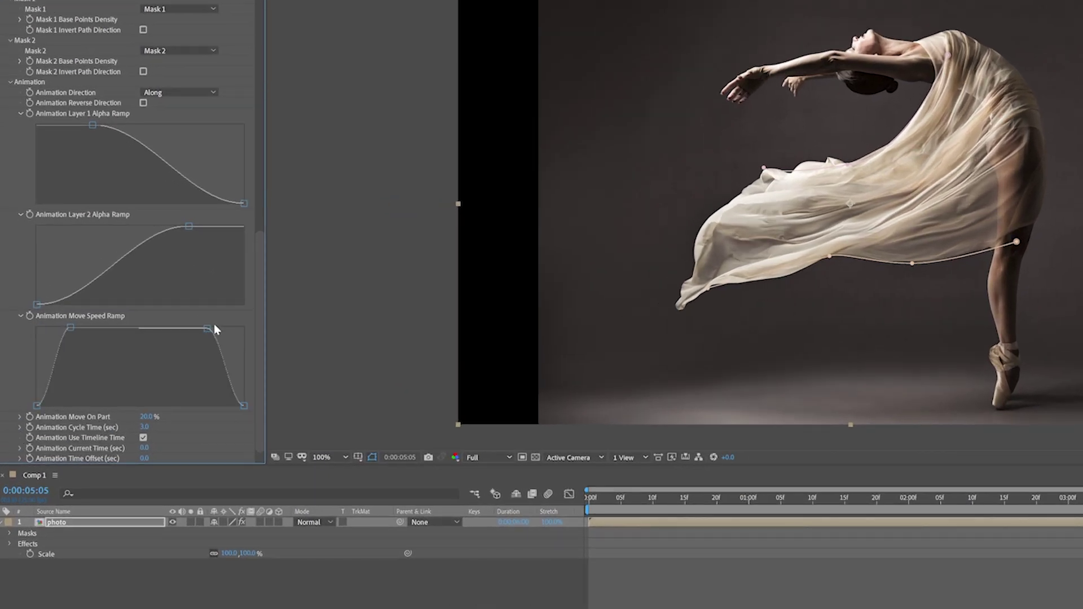
pyautogui.moveTo(193, 326); pyautogui.dragTo(118, 327)
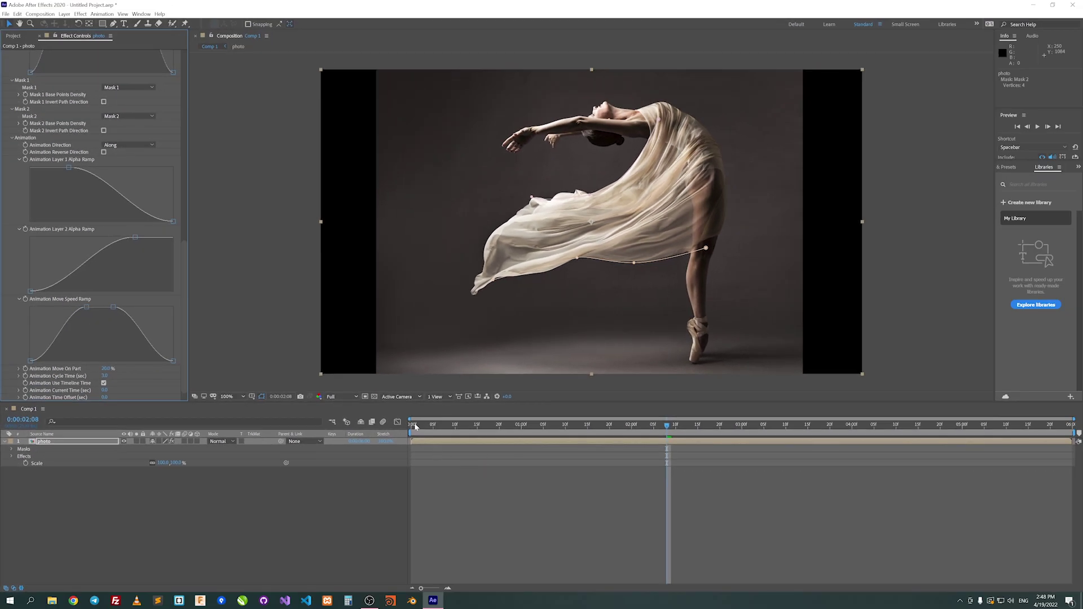
# Pull both ends of loopFlow's Move Speed Ramp down into a bell curve.
pyautogui.moveTo(414, 427); pyautogui.dragTo(633, 413)
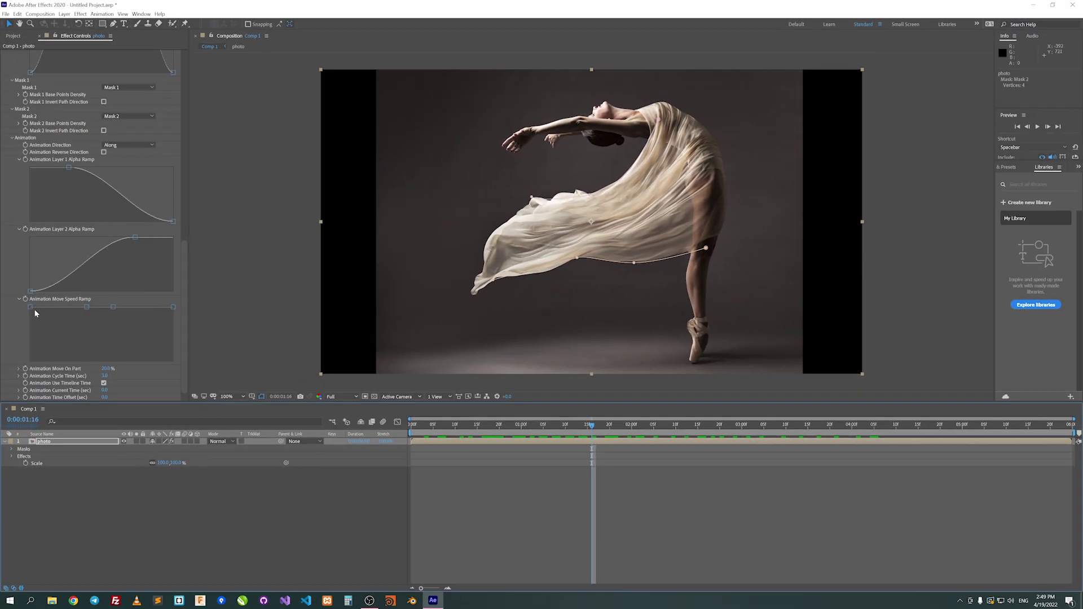
pyautogui.moveTo(30, 307); pyautogui.dragTo(30, 360)
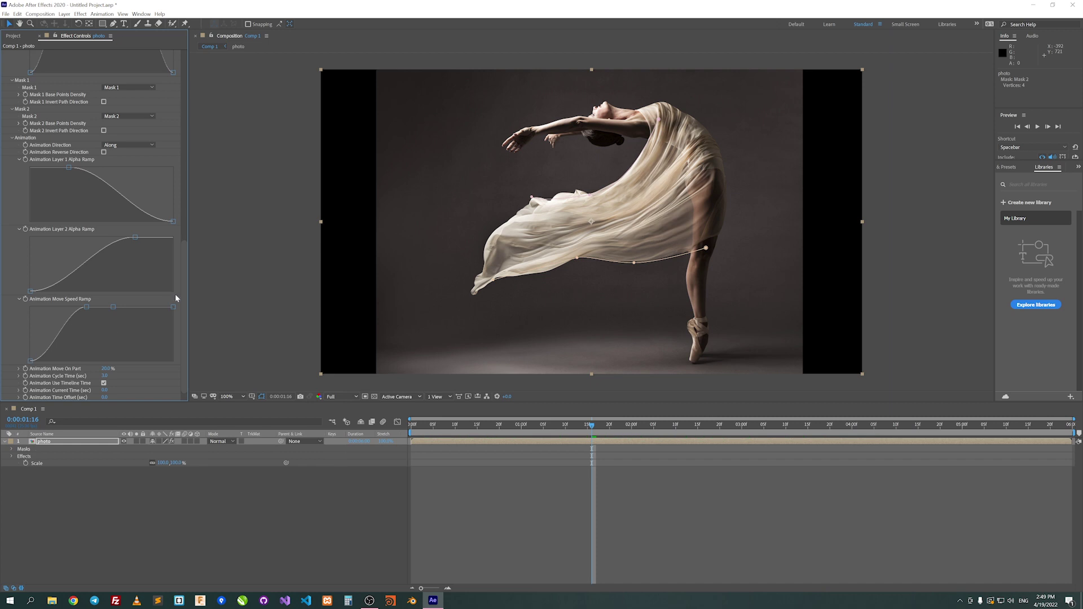
pyautogui.moveTo(173, 307); pyautogui.dragTo(173, 360)
# Scrub the timeline and replay the preview from 0:00:02:08 to check the eased fabric flow.
pyautogui.moveTo(433, 426); pyautogui.dragTo(622, 333)
pyautogui.press('space')
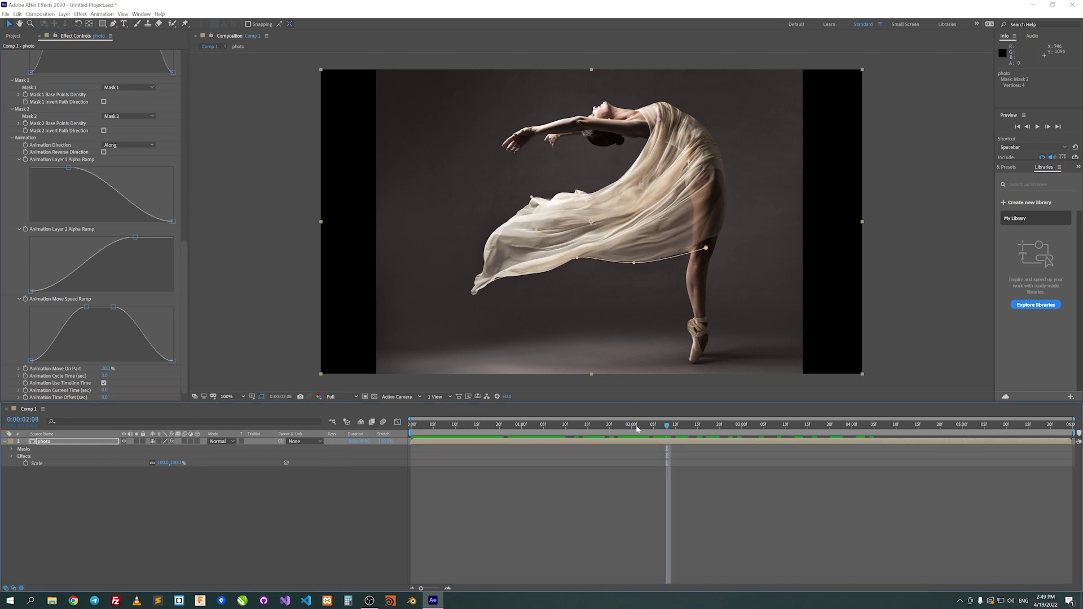
pyautogui.press('space')
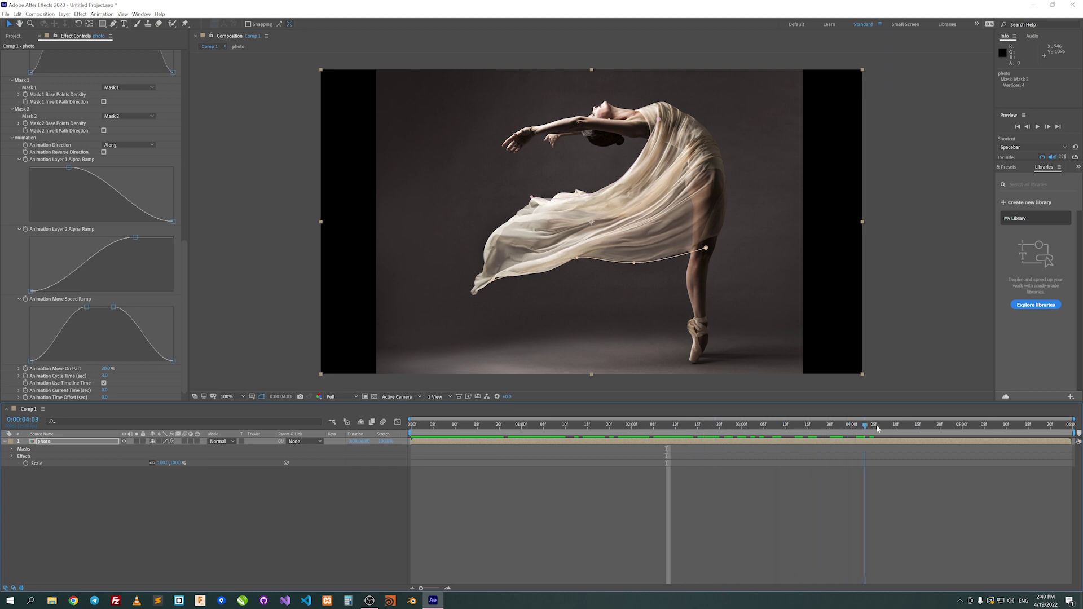